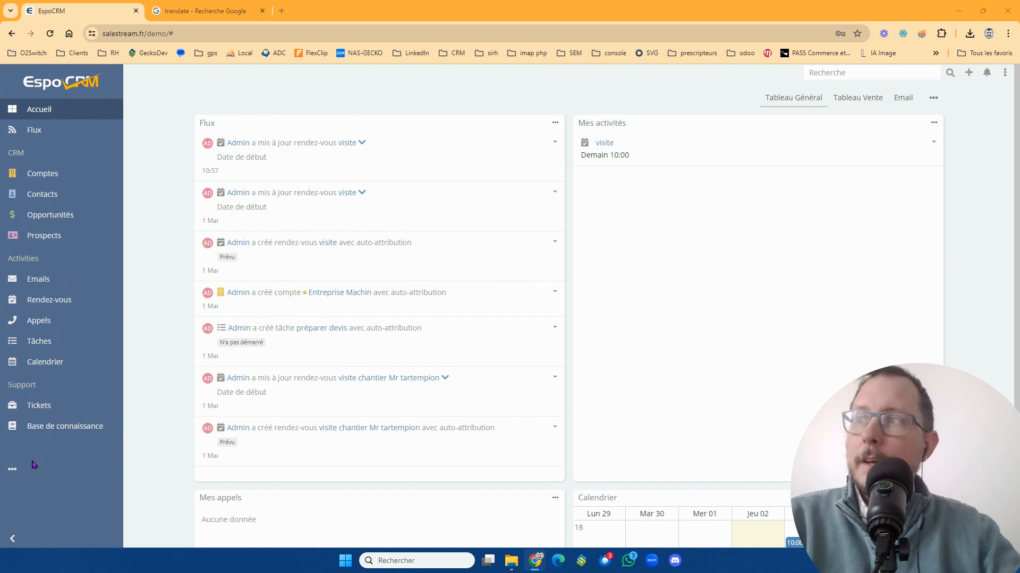
- Open the team management list from the CRM's administration settings
left_click(16, 468)
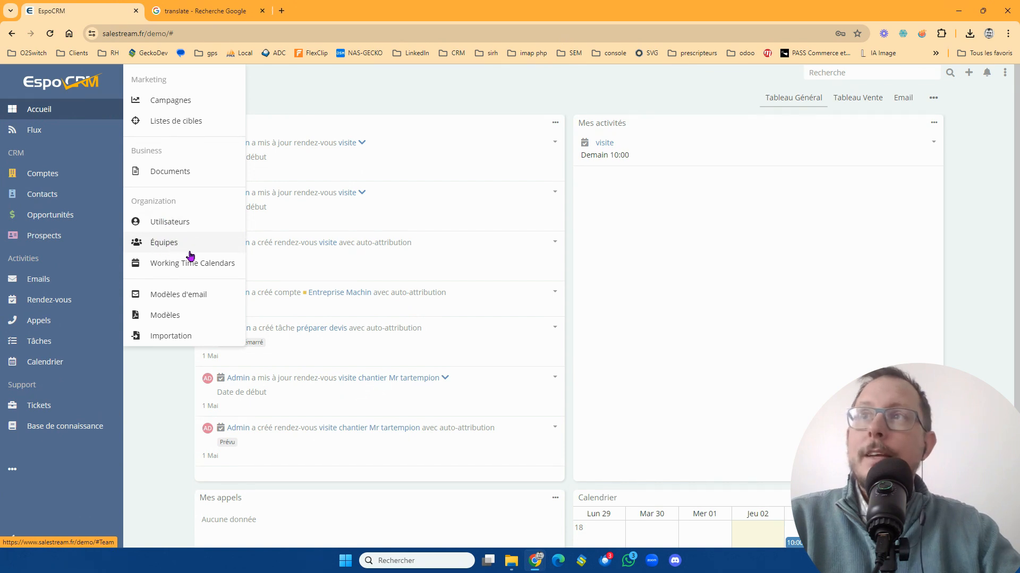
left_click(1004, 75)
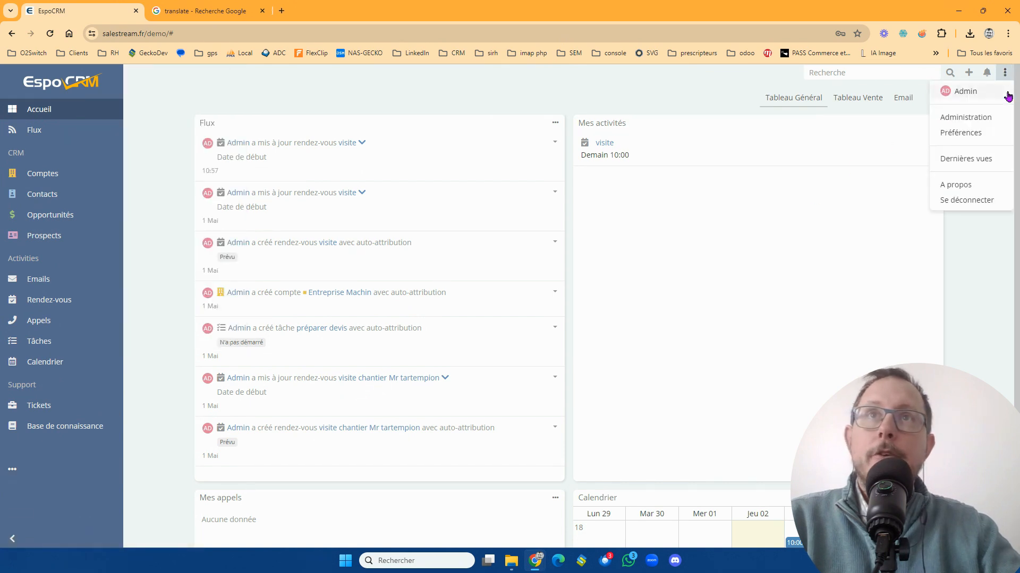
left_click(998, 119)
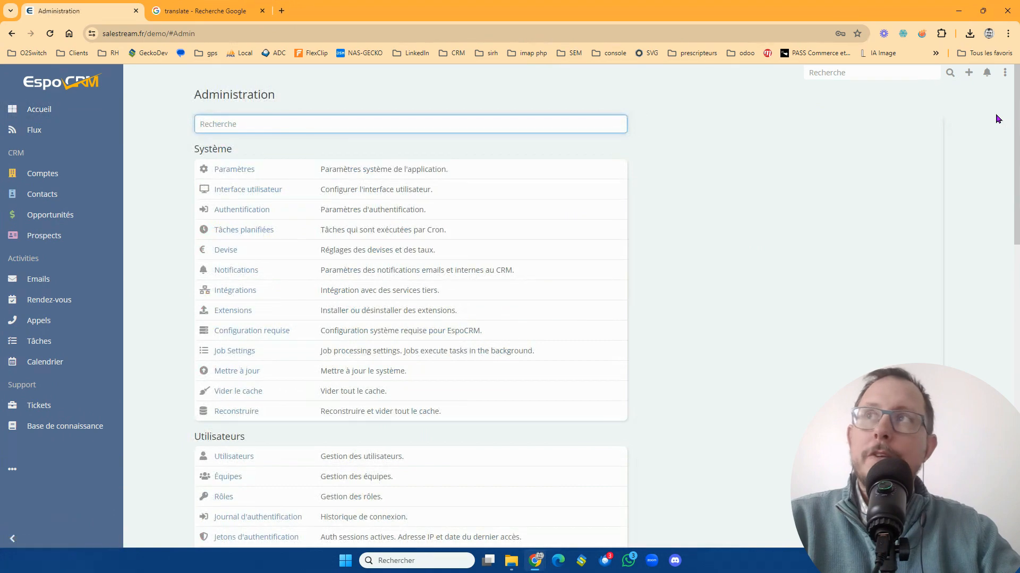
scroll(540, 275, "down", 3)
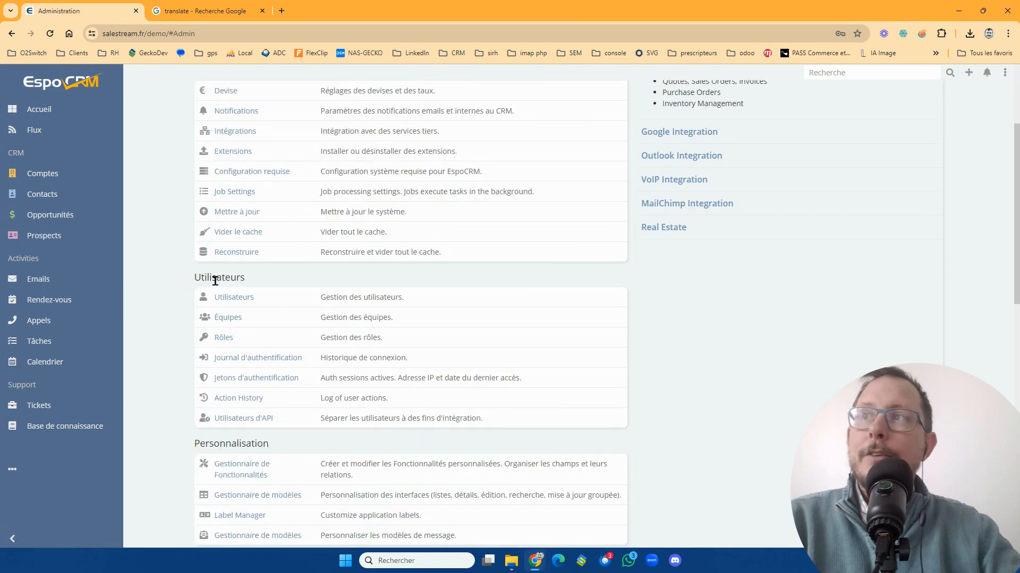
left_click(230, 319)
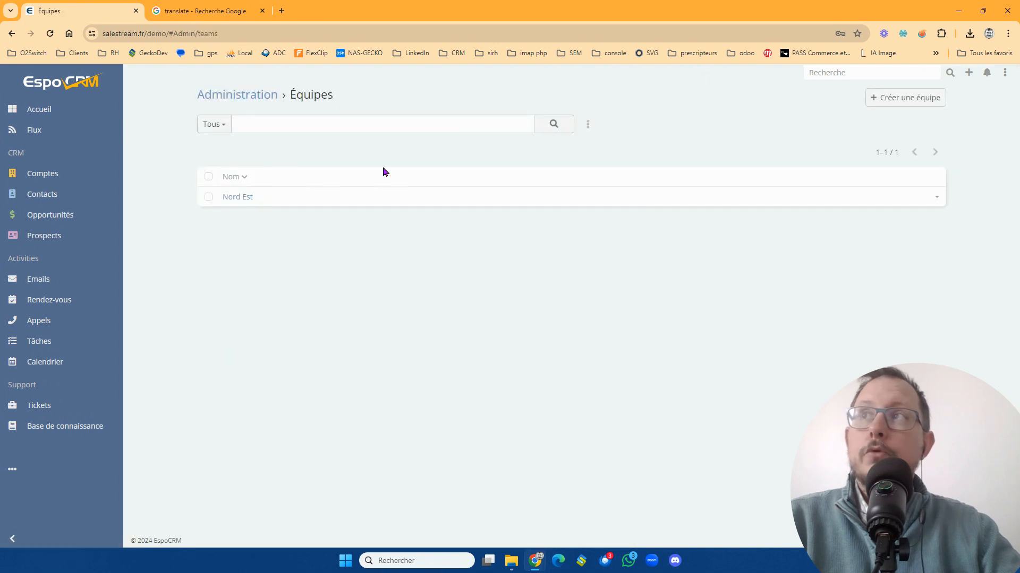
- Start a new team and name it "Bretagne Ouest"
left_click(874, 100)
left_click(268, 170)
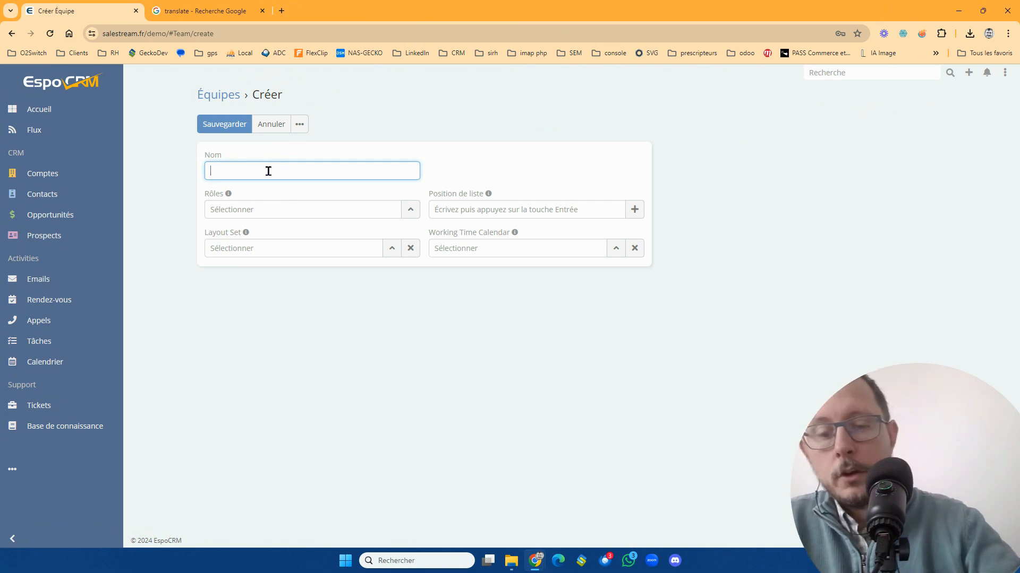
type("Breta")
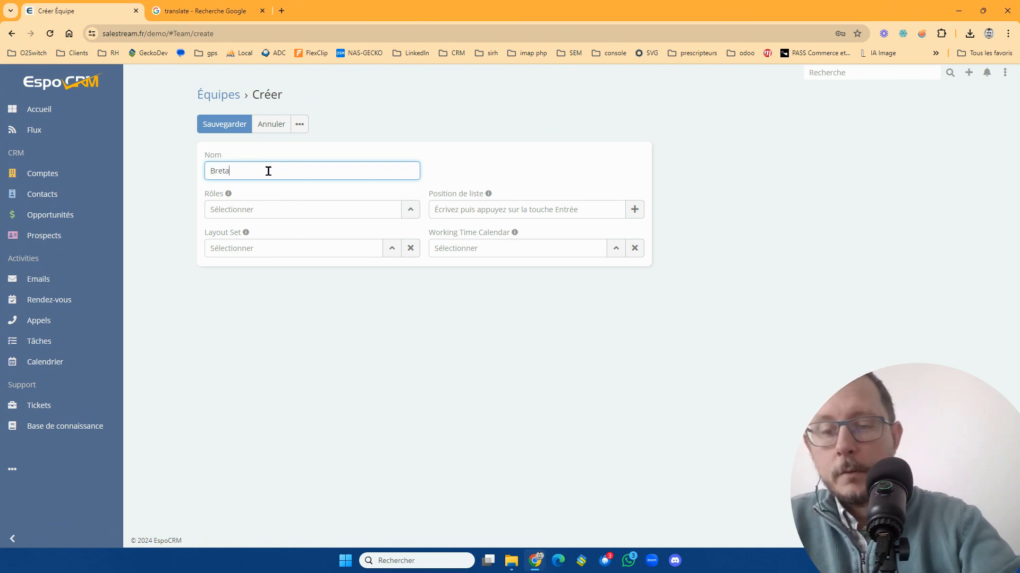
type("gne Ouest")
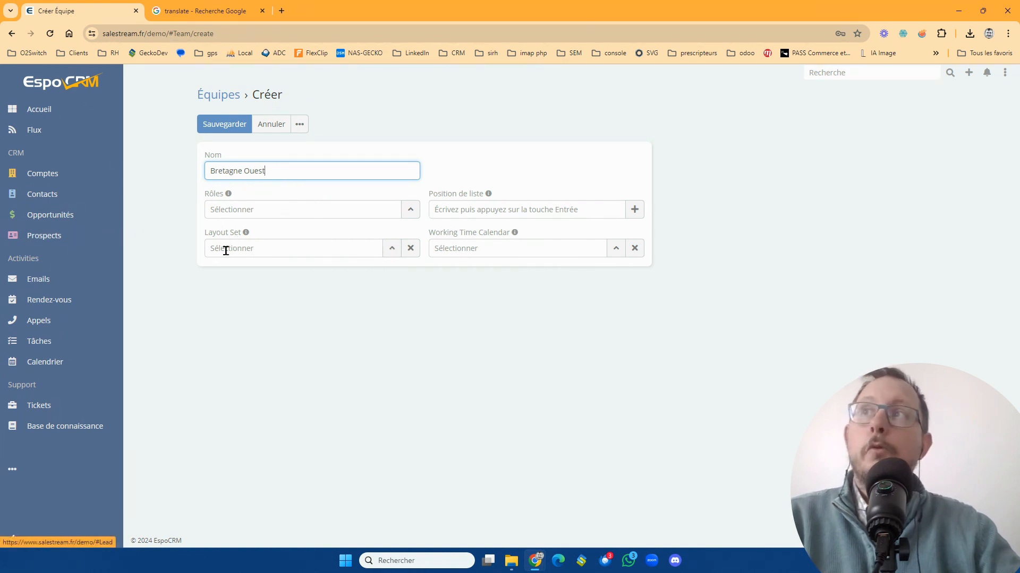
- Check the available layout sets without choosing one and enter "à l'ouest" as the team's list position
left_click(393, 249)
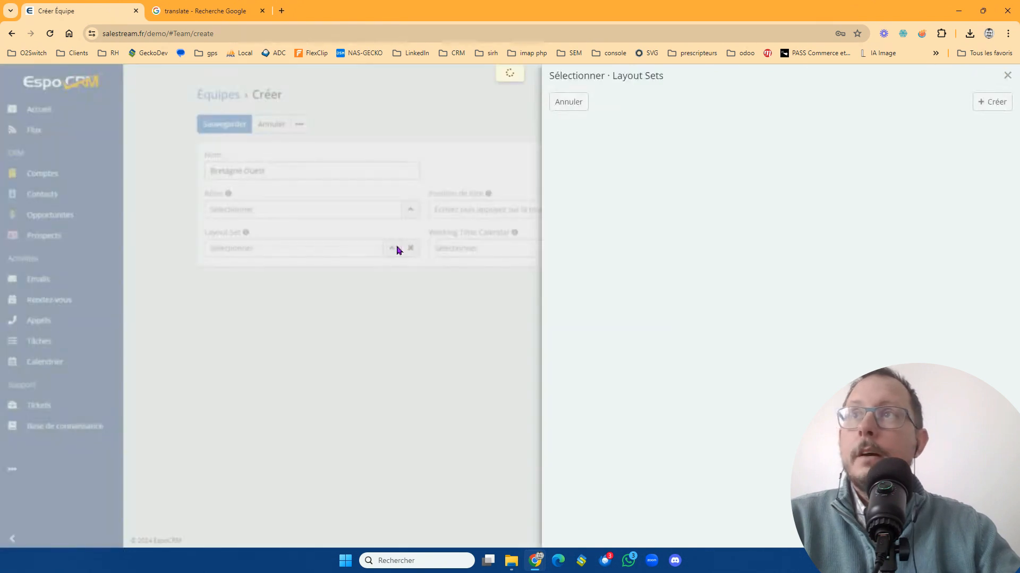
left_click(1007, 76)
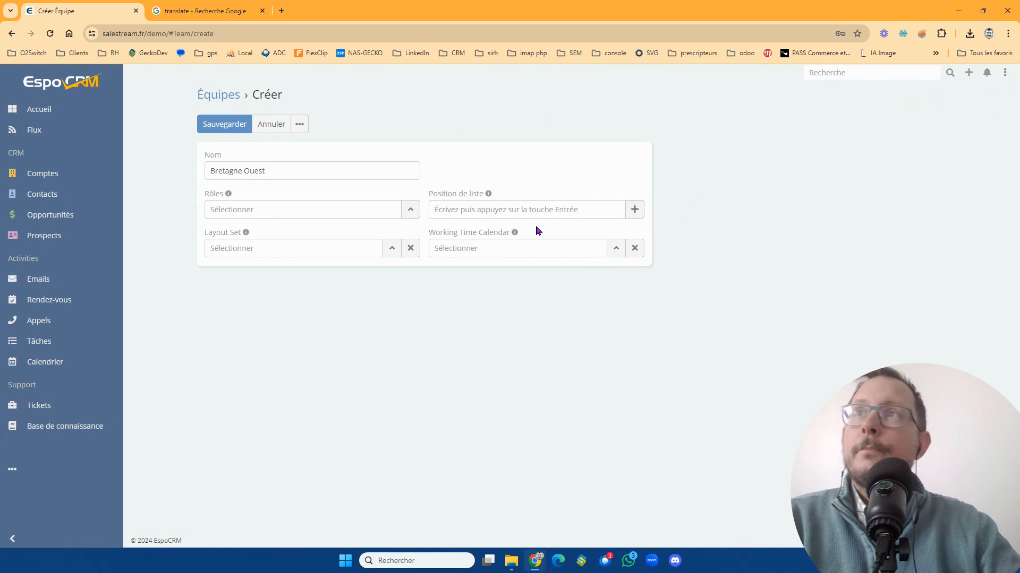
left_click(497, 209)
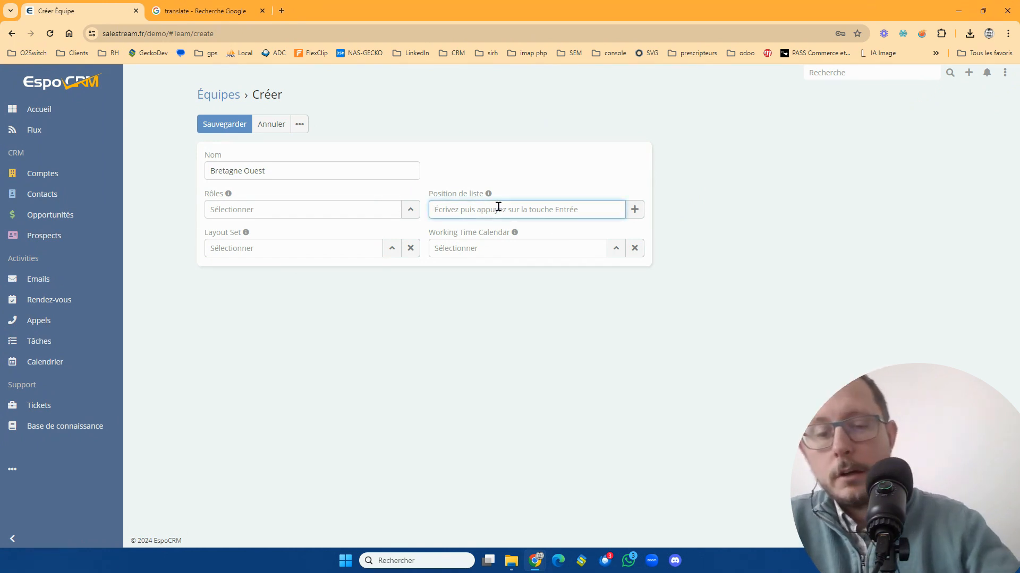
type("à l'ouest")
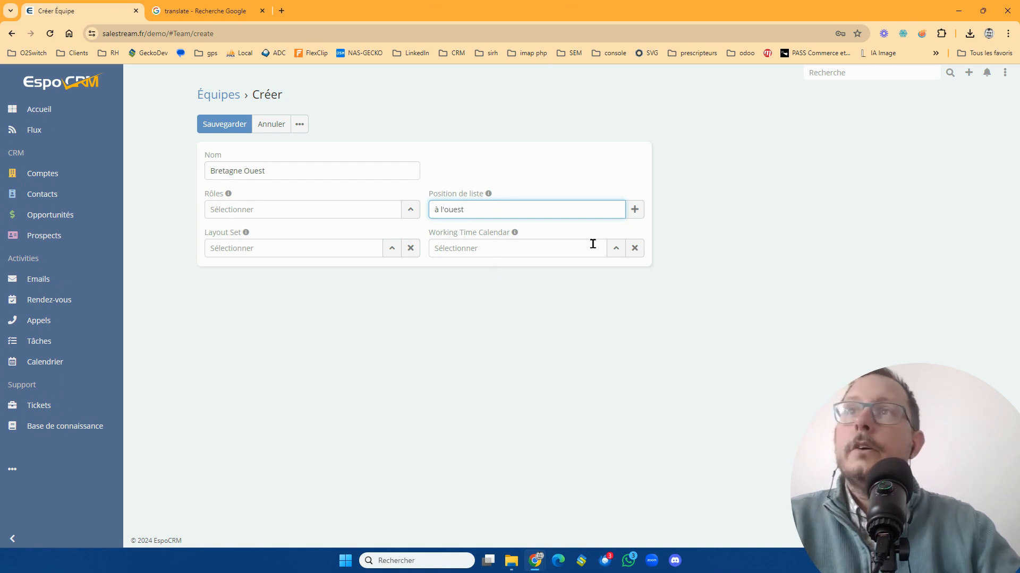
- Assign the Commerciaux (Fr) working time calendar to the team, save it and return to the team list
left_click(615, 249)
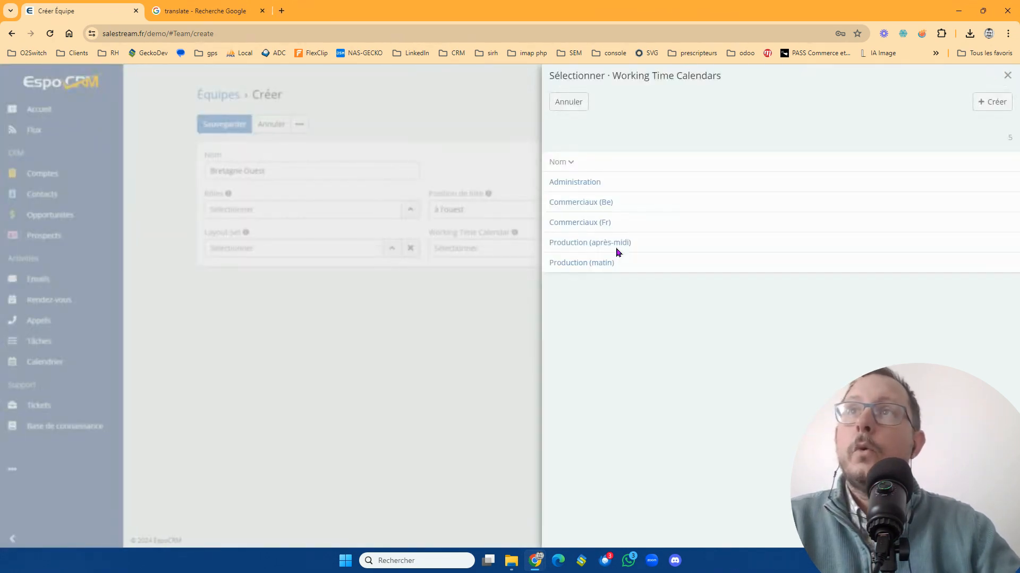
left_click(591, 225)
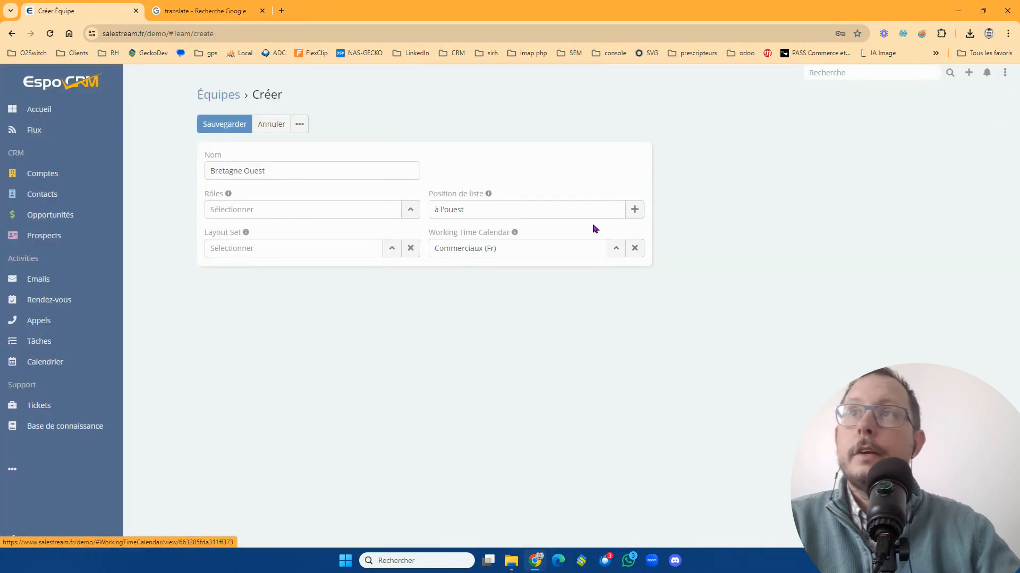
left_click(233, 125)
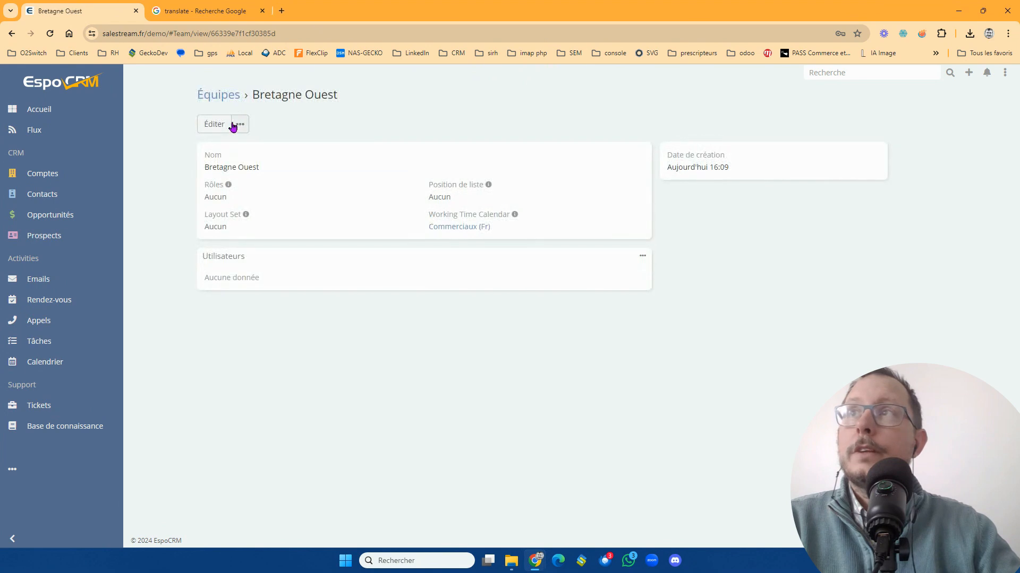
left_click(224, 101)
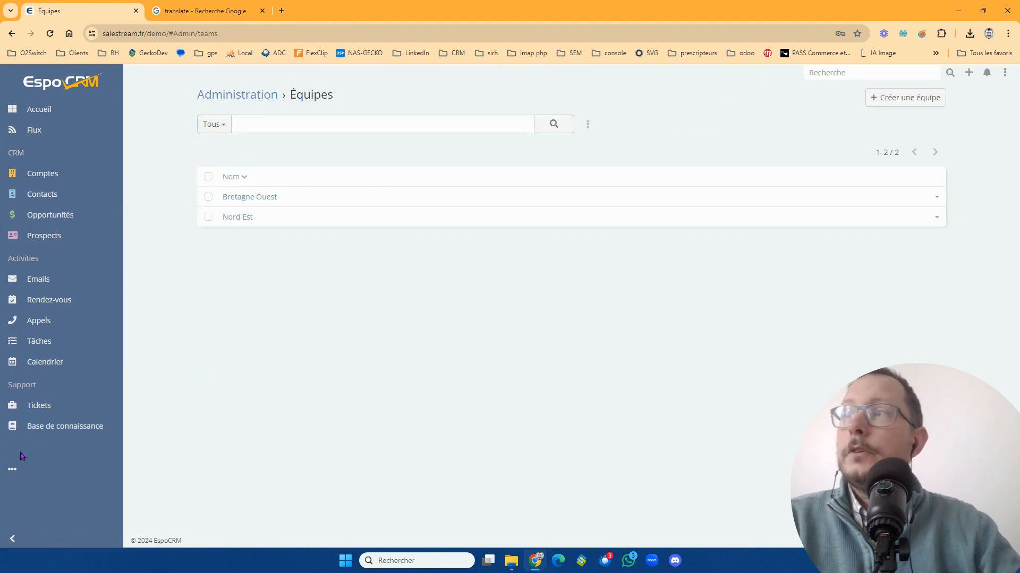
- Open the user management list from the administration settings
left_click(13, 469)
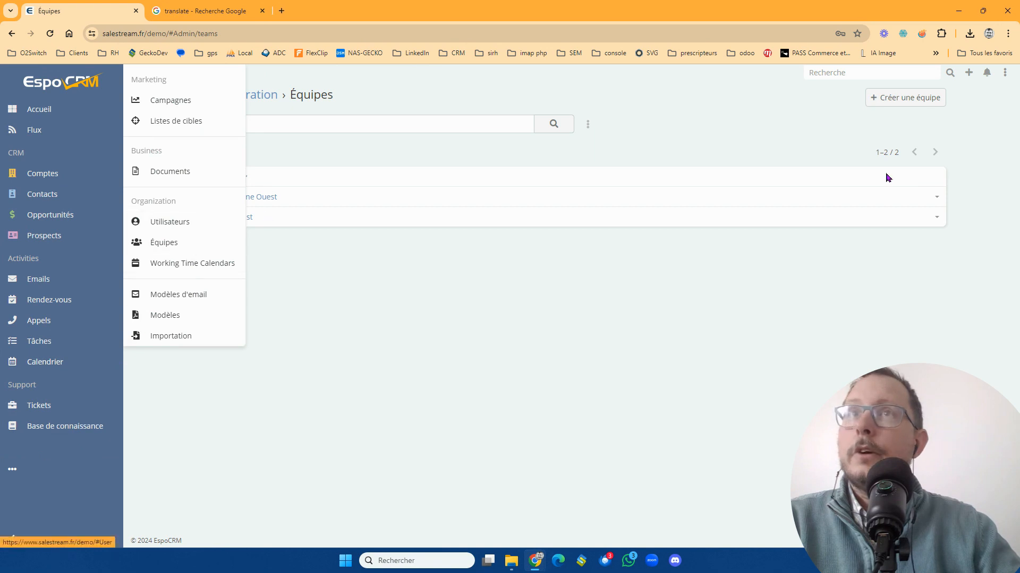
left_click(1004, 74)
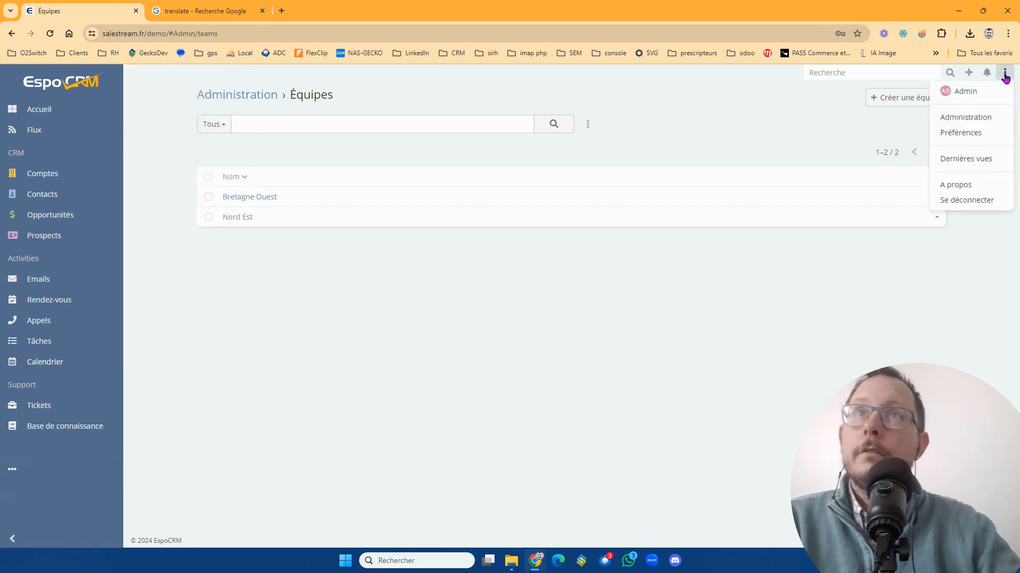
left_click(984, 118)
scroll(396, 423, "down", 2)
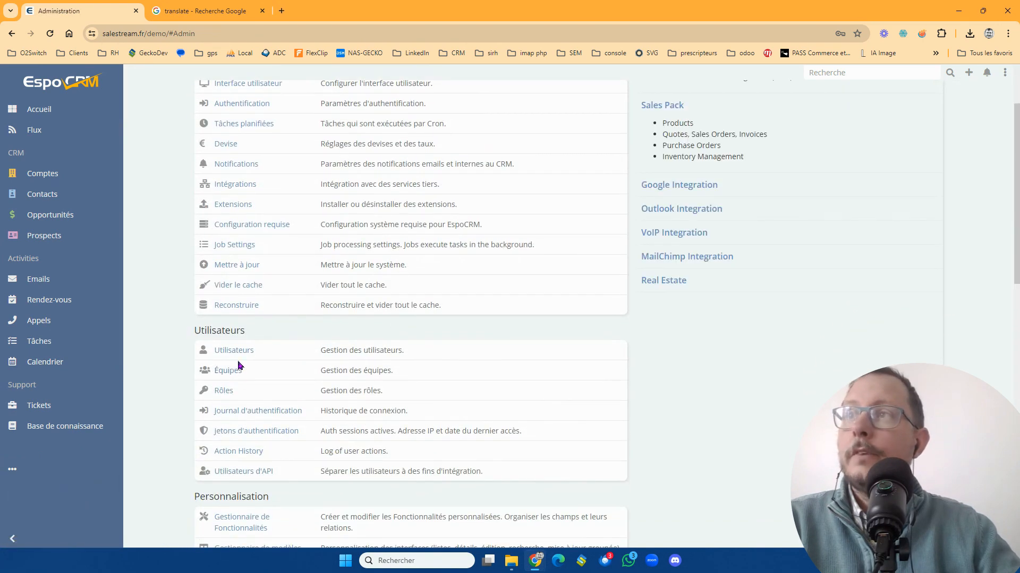
left_click(239, 351)
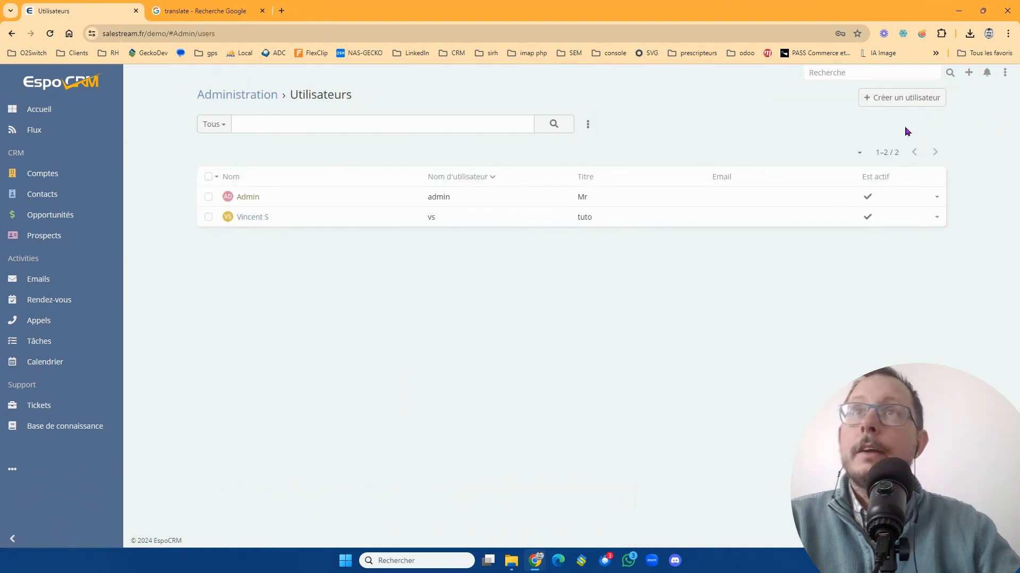
- Start a new user with the username "commercial" and the salutation M
left_click(910, 99)
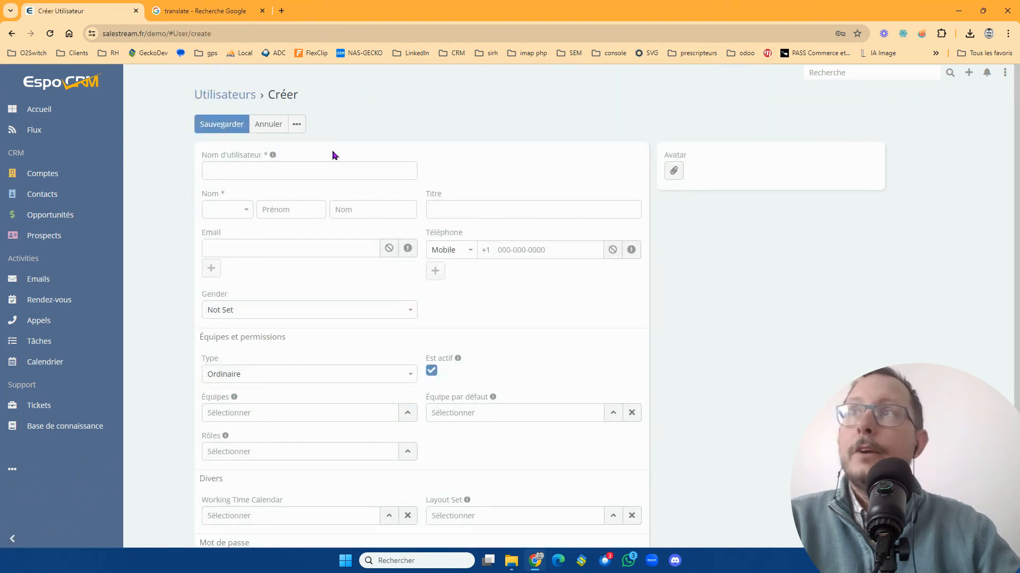
left_click(333, 163)
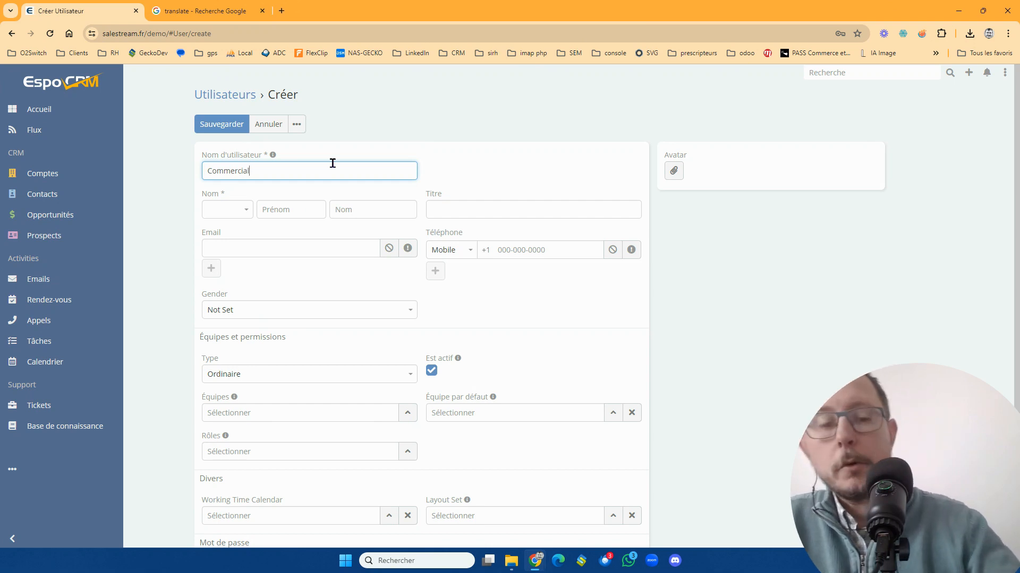
left_click(250, 210)
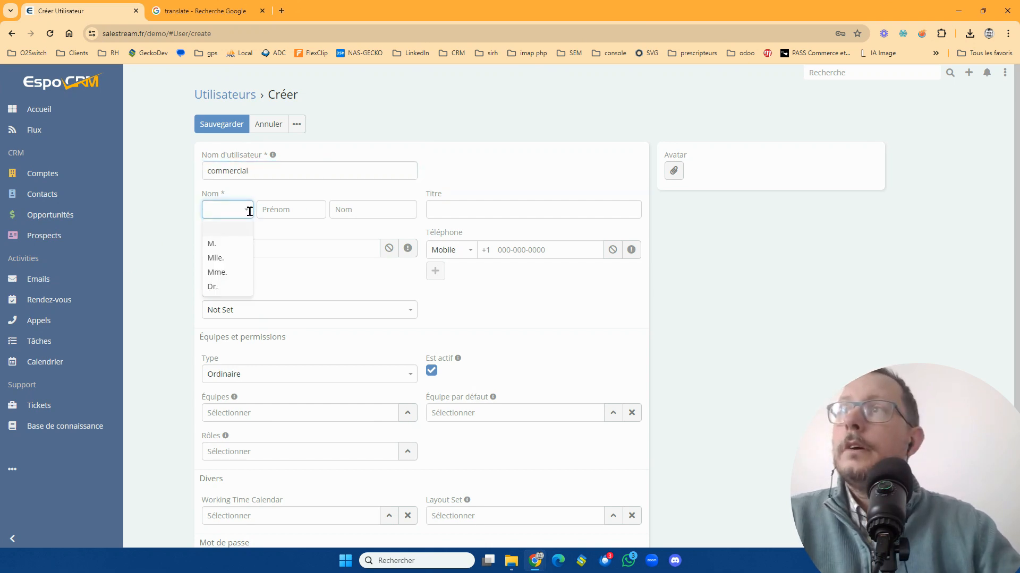
left_click(246, 243)
- Enter the user's first and last name and set the title to "Commercial ouest"
left_click(301, 217)
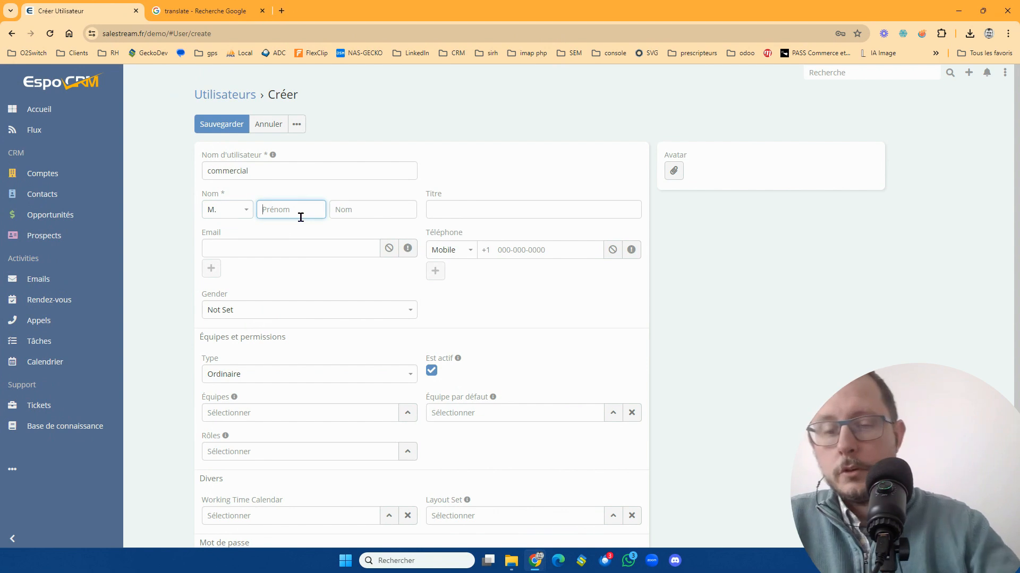
type("olivier")
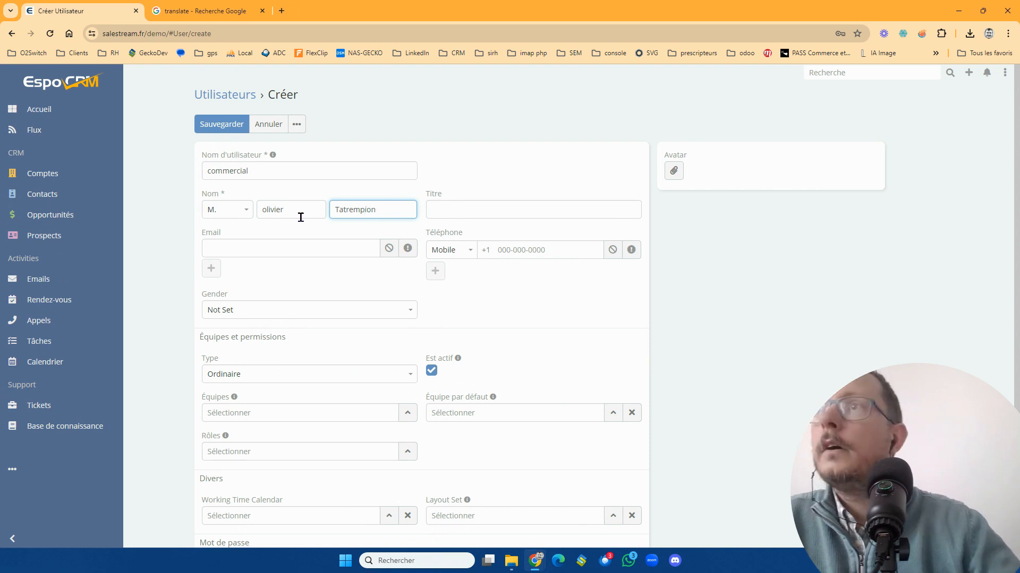
key("Tab")
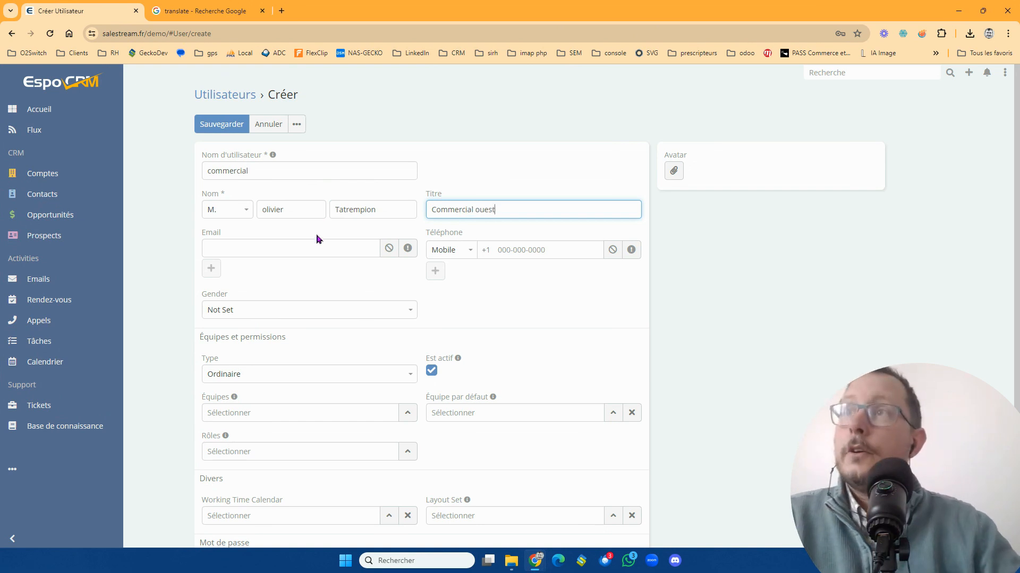
- Fill in the user's e-mail address and set the gender to Male
left_click(316, 241)
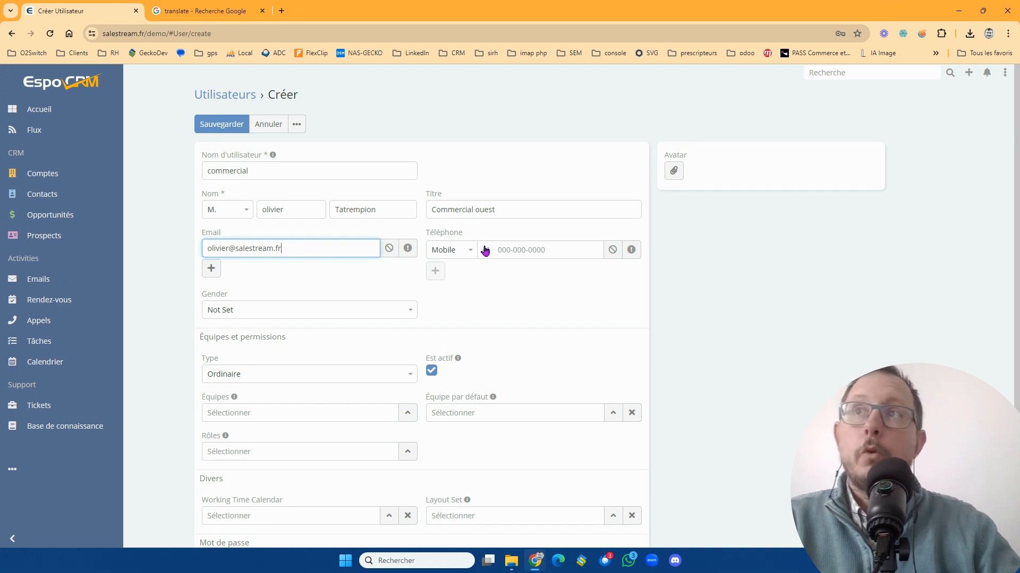
left_click(414, 309)
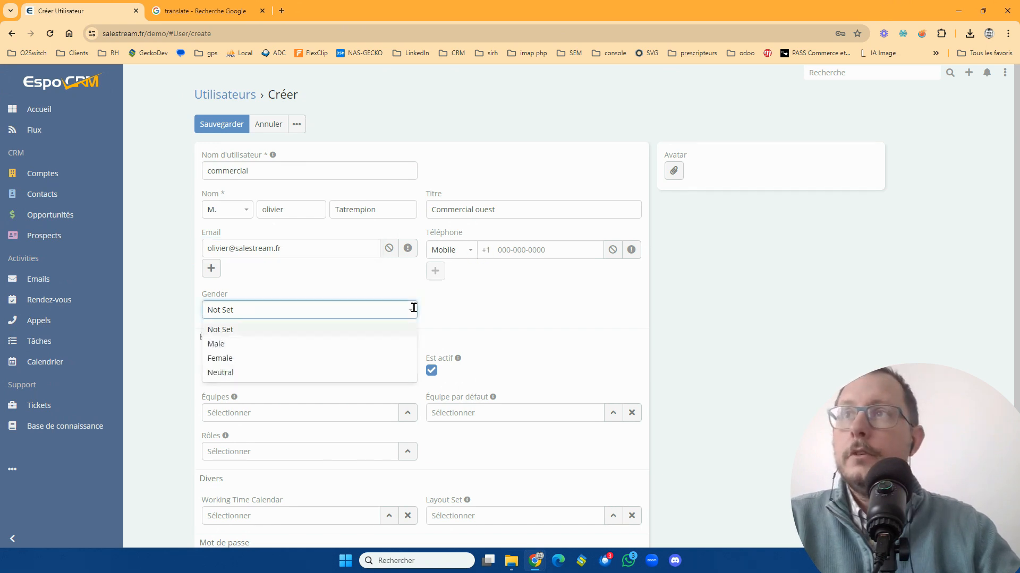
left_click(380, 344)
- Add the user to the Bretagne Ouest team and make it the default team
scroll(395, 325, "down", 2)
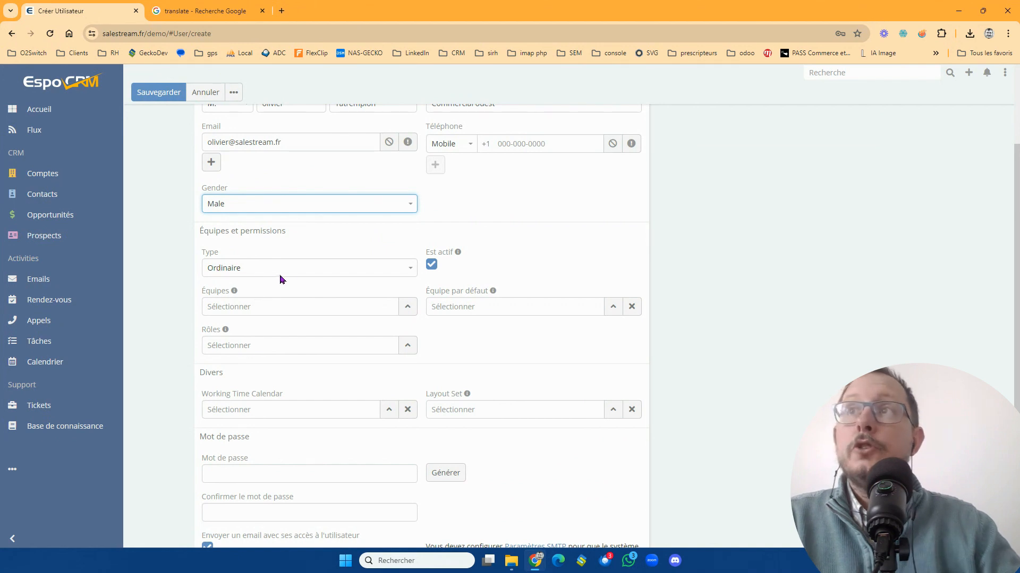
left_click(408, 307)
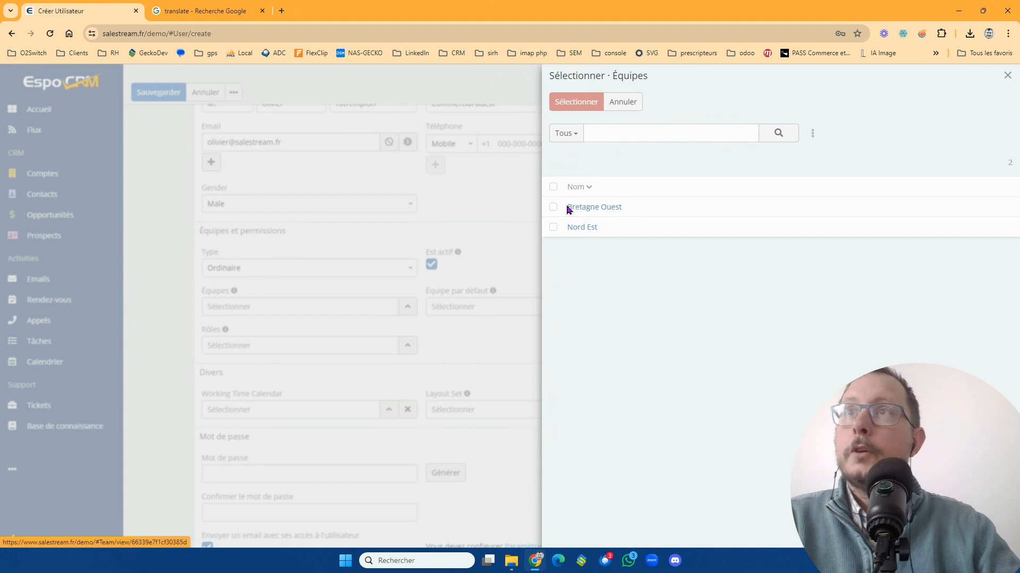
left_click(553, 208)
left_click(576, 102)
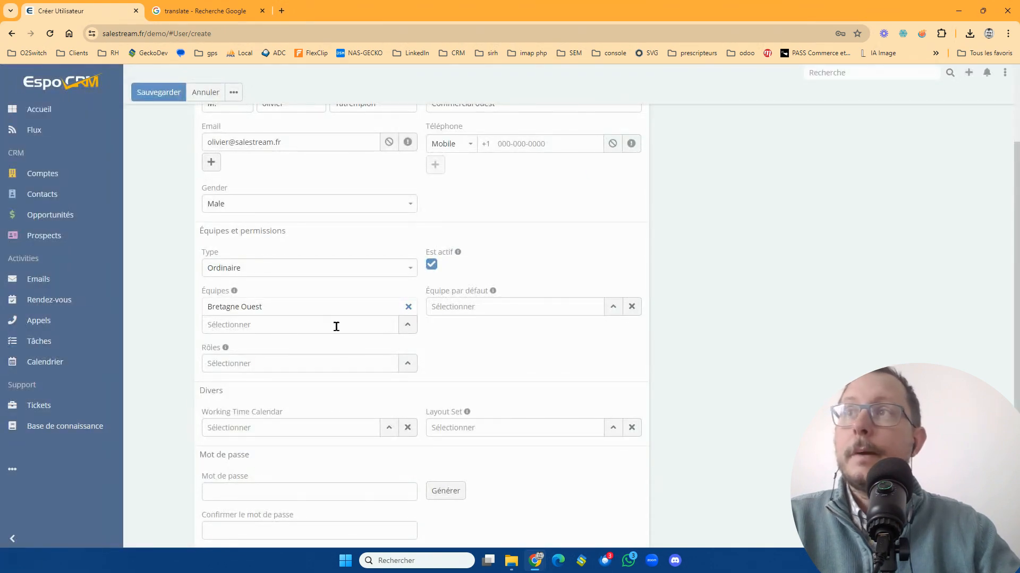
left_click(612, 306)
left_click(571, 212)
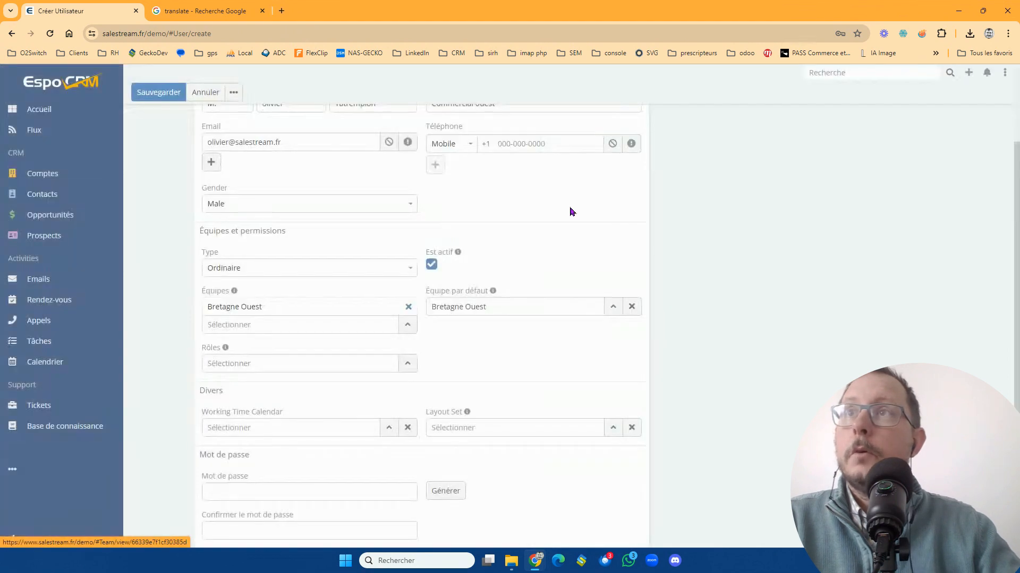
- Review the roles available for the new user without assigning one
scroll(460, 350, "down", 1)
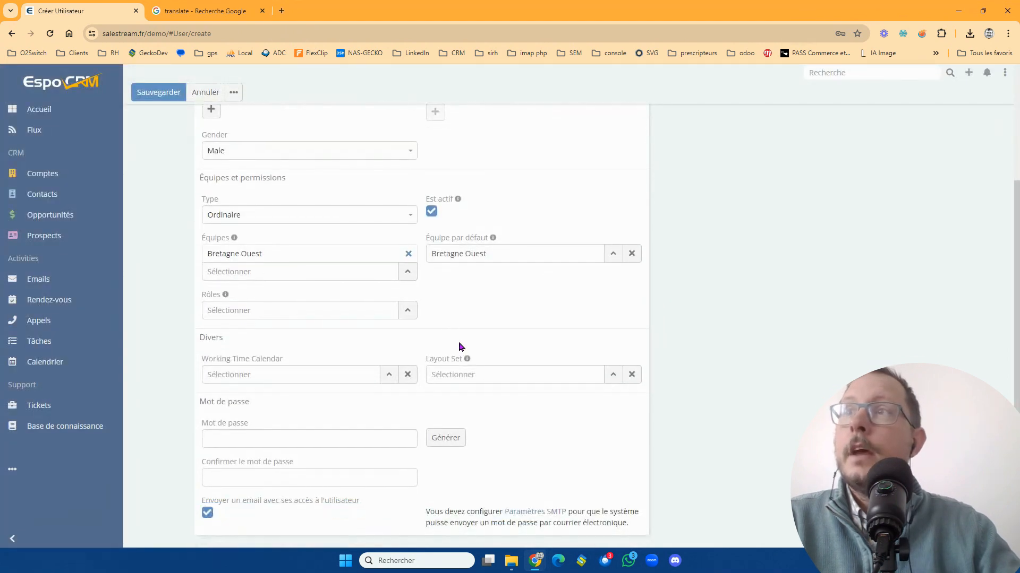
left_click(407, 311)
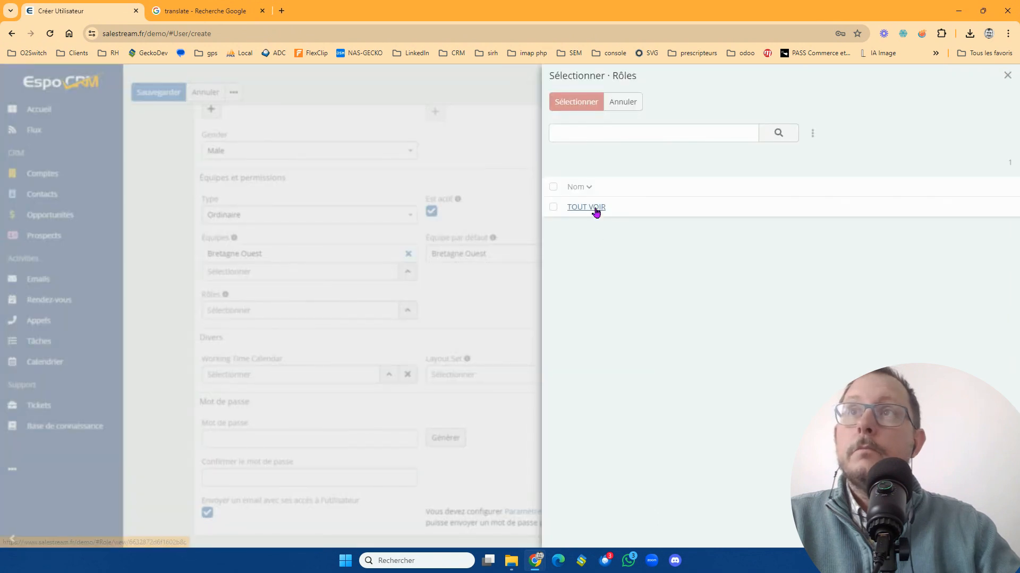
left_click(629, 103)
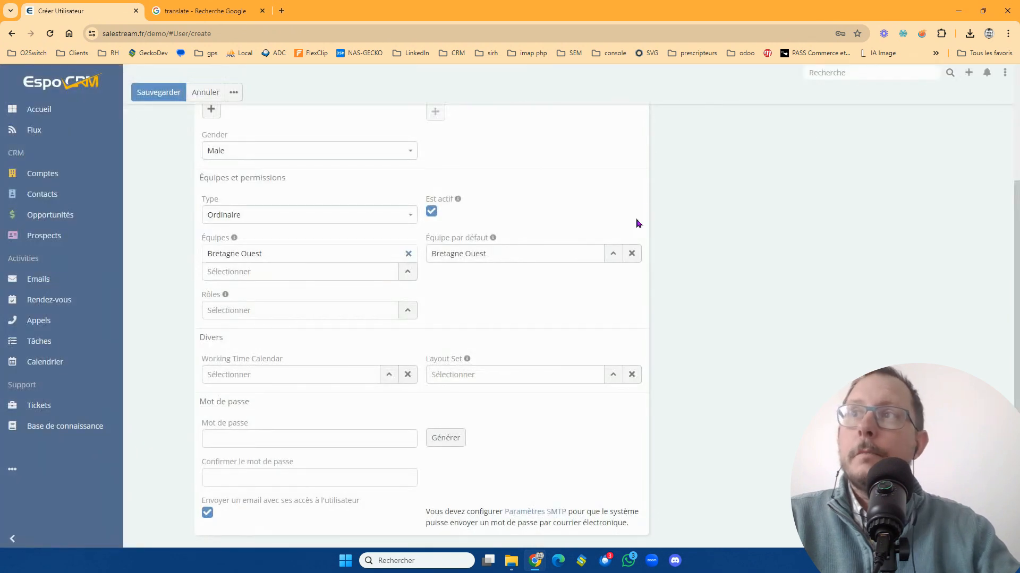
- Assign the Commerciaux (Fr) working time calendar to the user and check the available layout sets
scroll(445, 340, "down", 2)
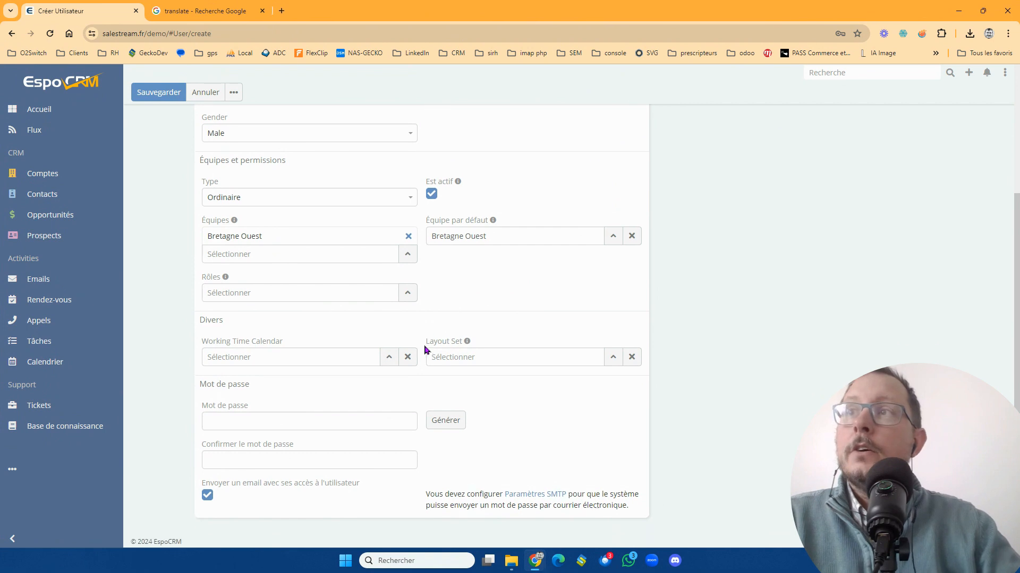
left_click(390, 356)
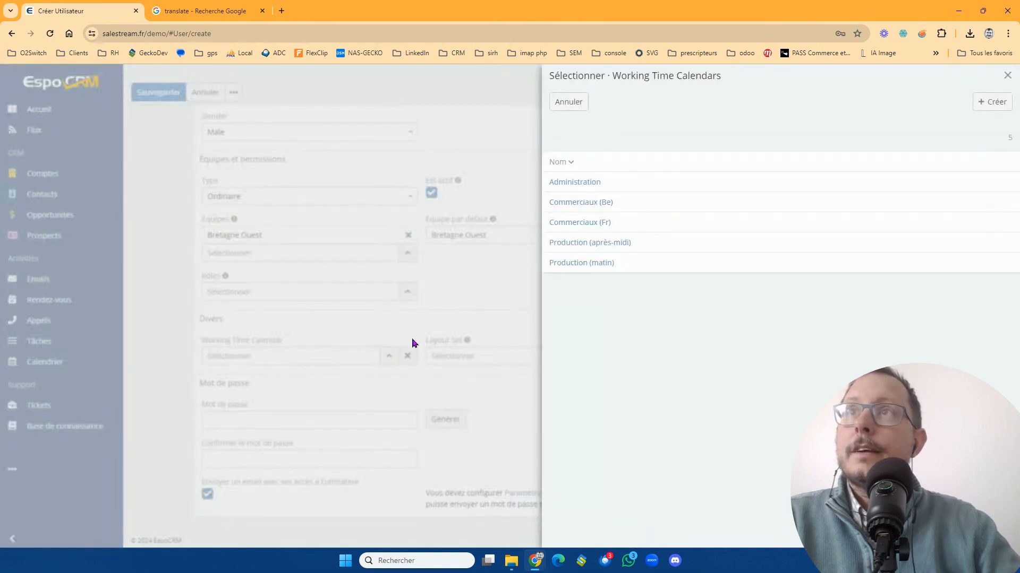
left_click(599, 223)
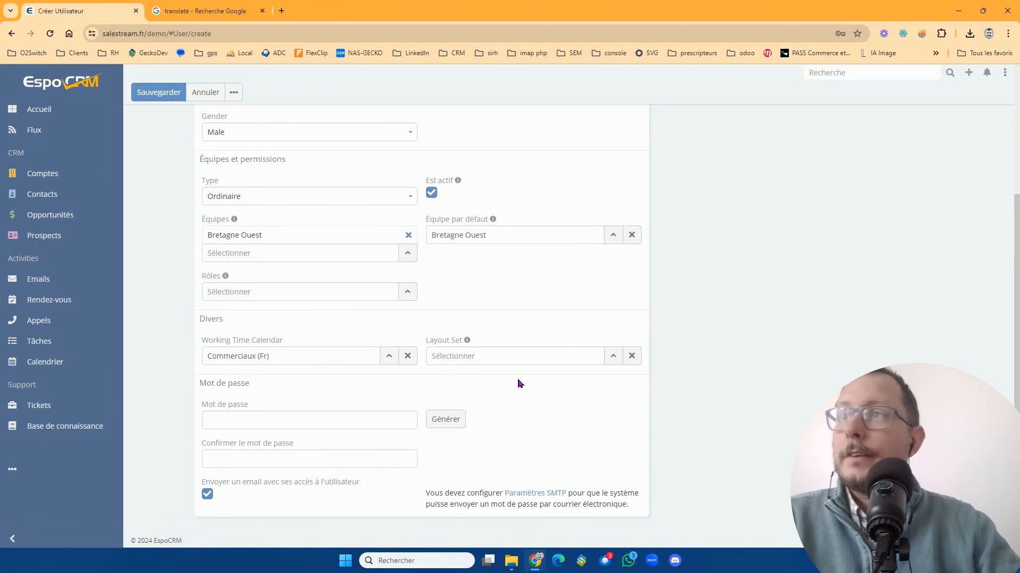
left_click(616, 358)
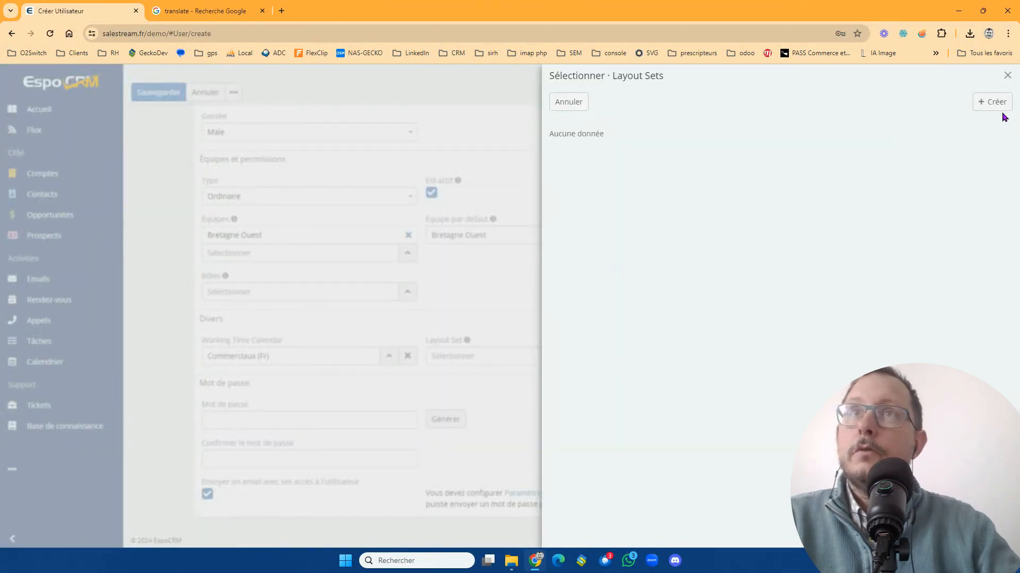
left_click(1007, 76)
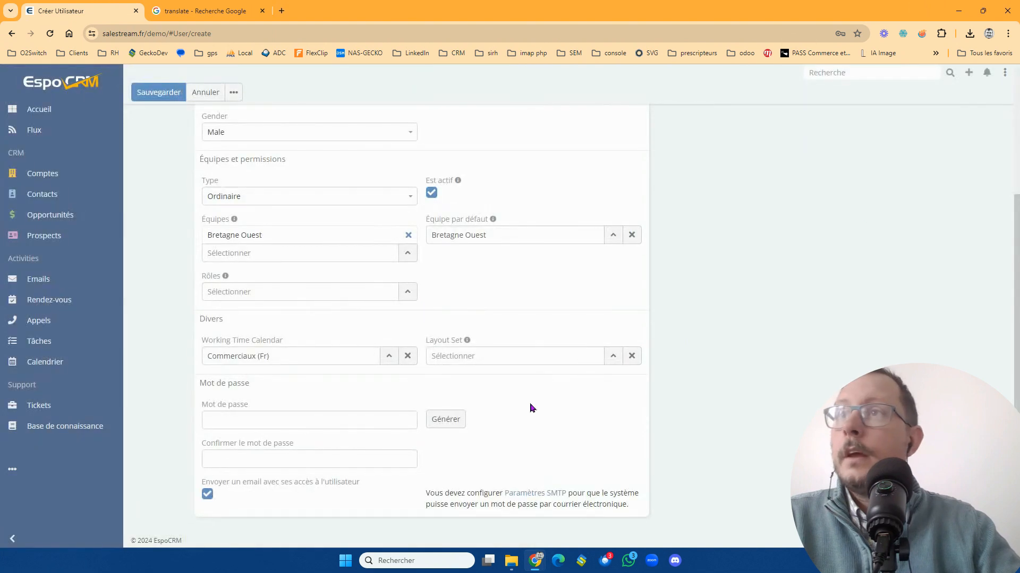
- Enter the new user's account password and repeat it in the confirmation field
left_click(303, 419)
type("a")
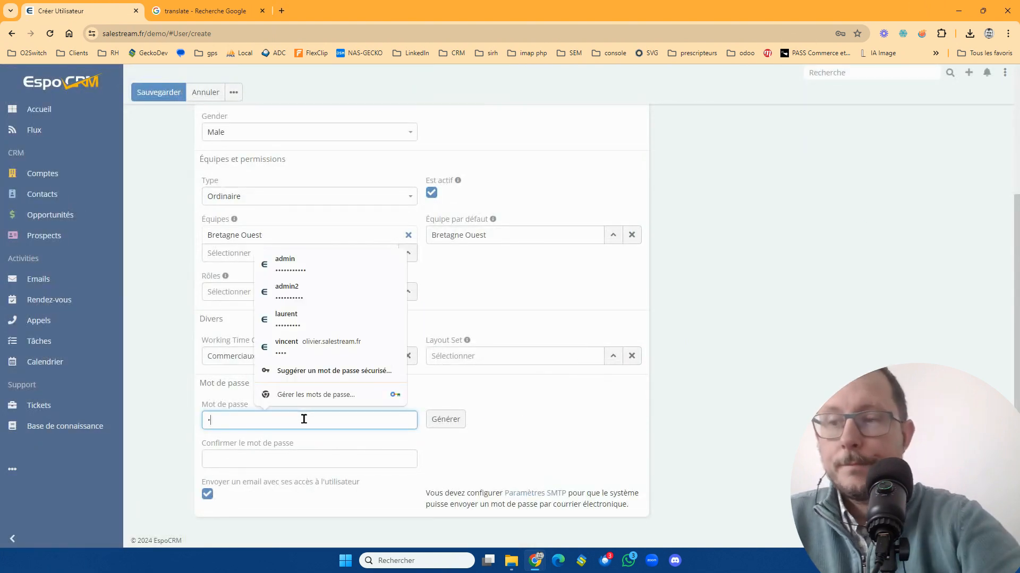
type("••••••")
key("Tab")
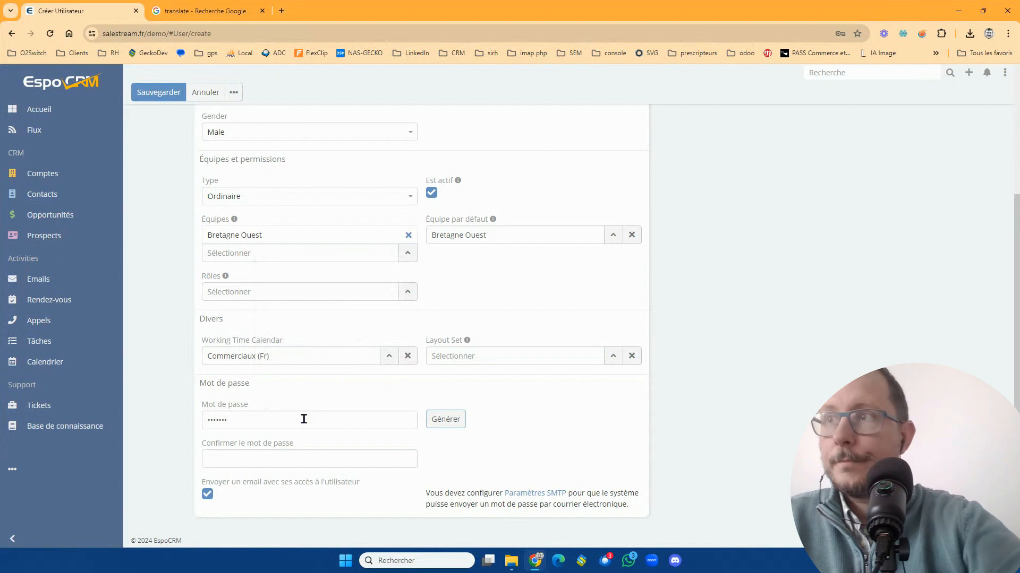
left_click(327, 458)
type("•••••••")
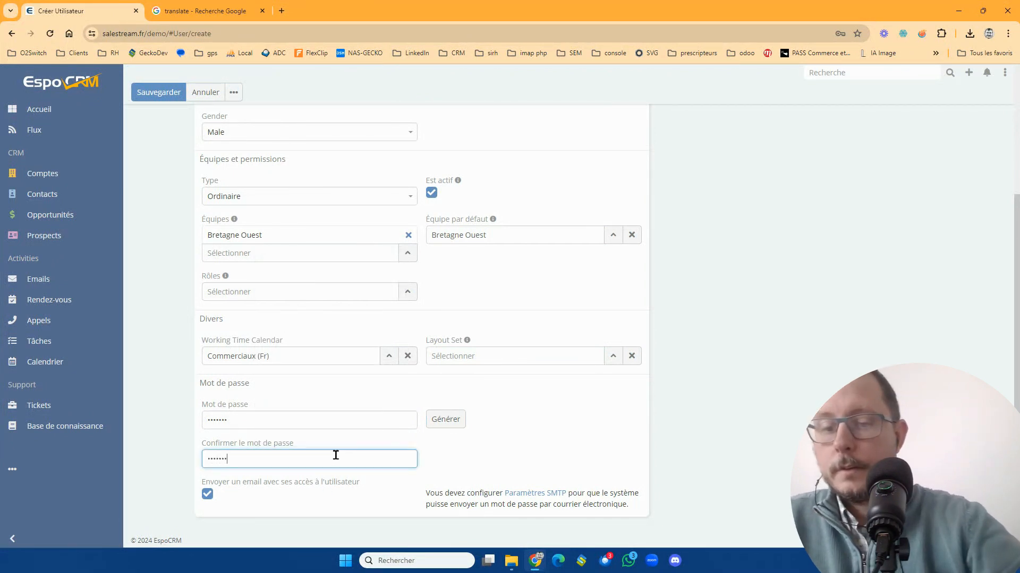
- Save the new user and dismiss the browser's offer to store the password
left_click(389, 416)
scroll(524, 415, "up", 1)
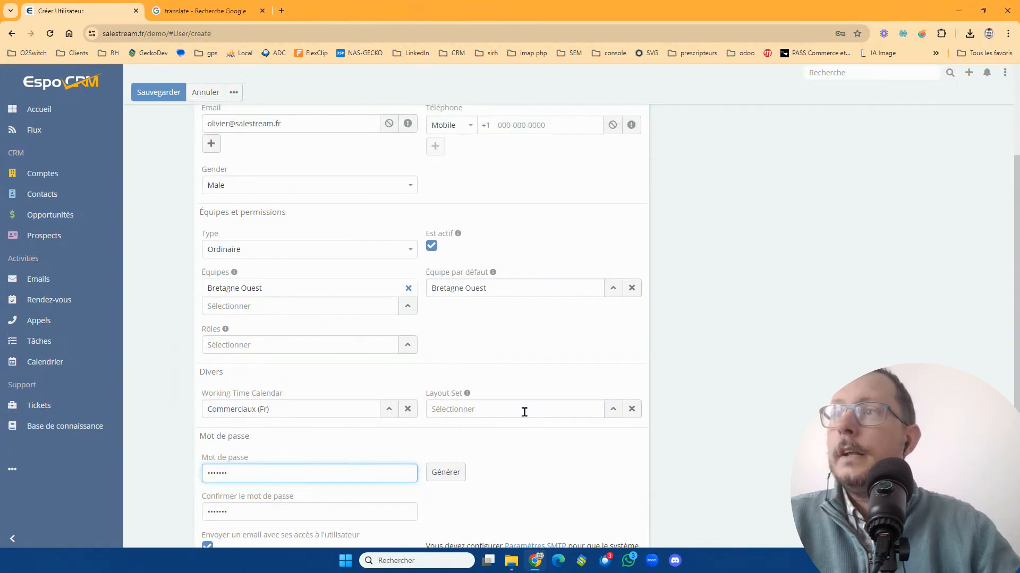
scroll(365, 495, "down", 1)
scroll(354, 485, "up", 4)
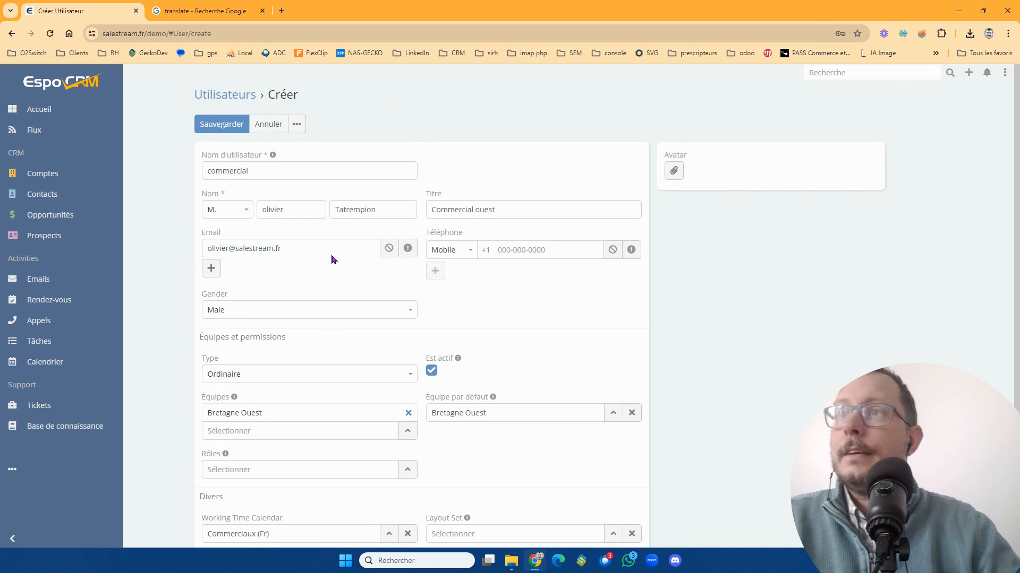
left_click(222, 127)
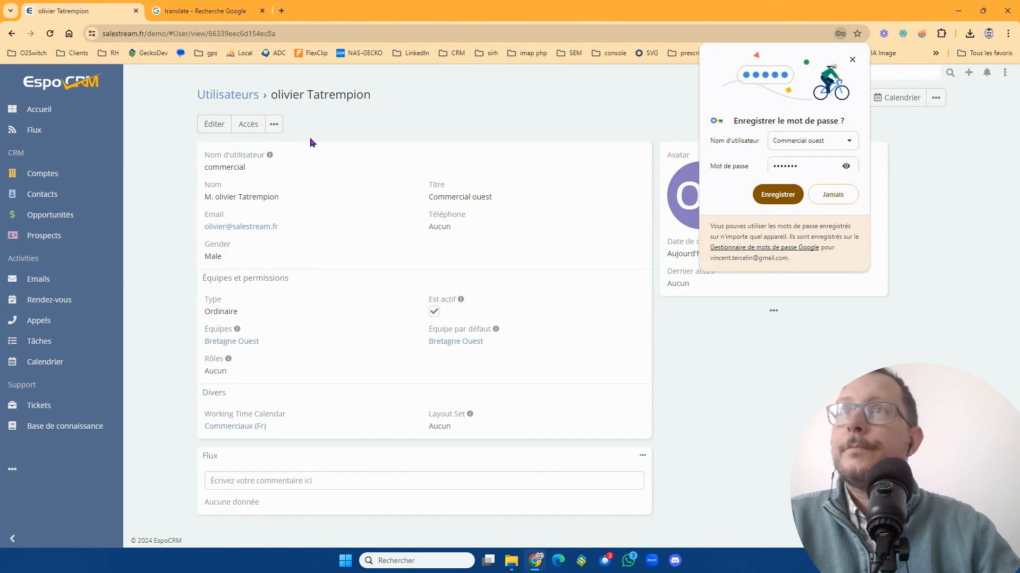
left_click(851, 60)
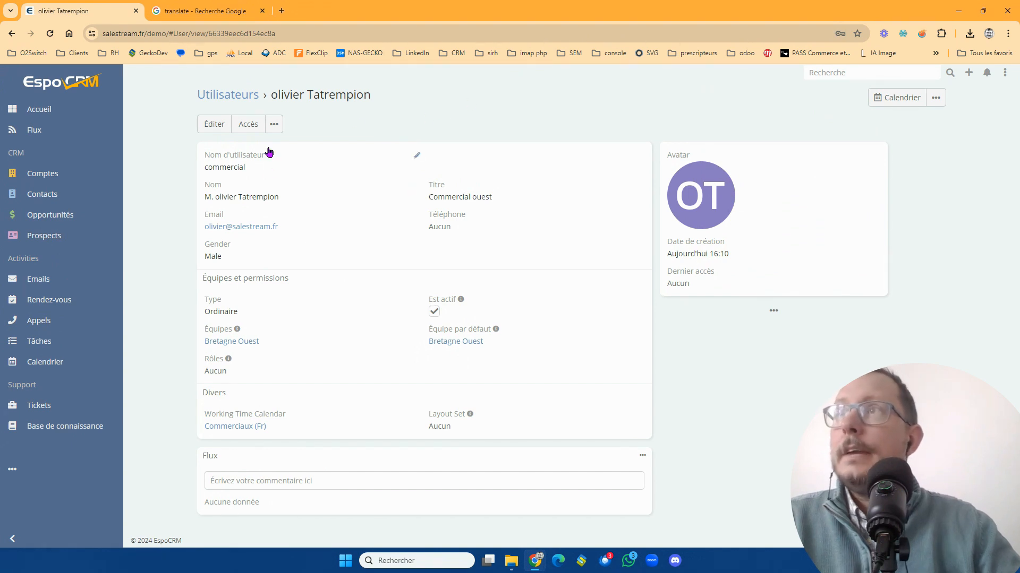
- Review the new user's access rights, including general permissions, scope level and field level
left_click(250, 130)
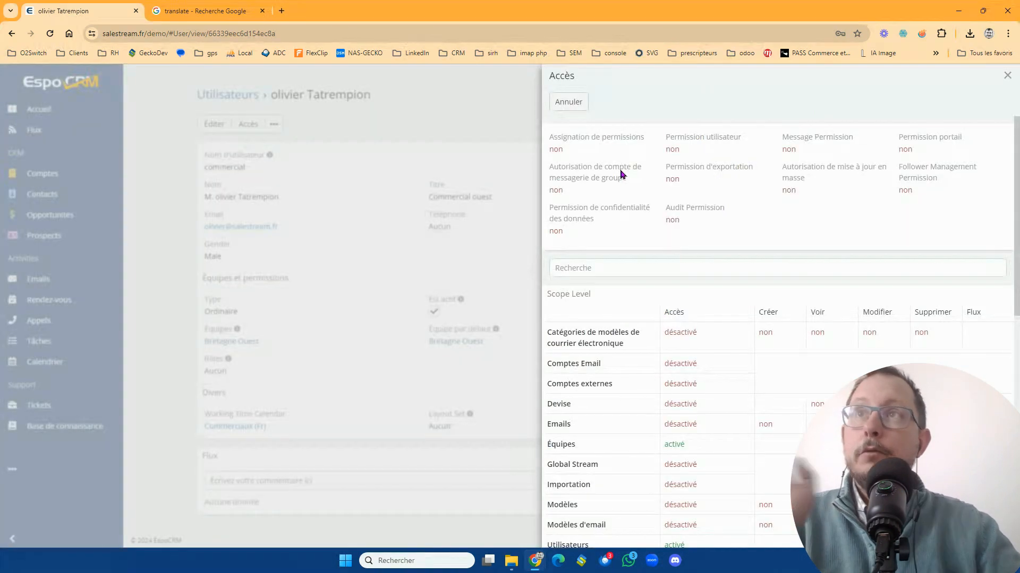
scroll(632, 170, "down", 5)
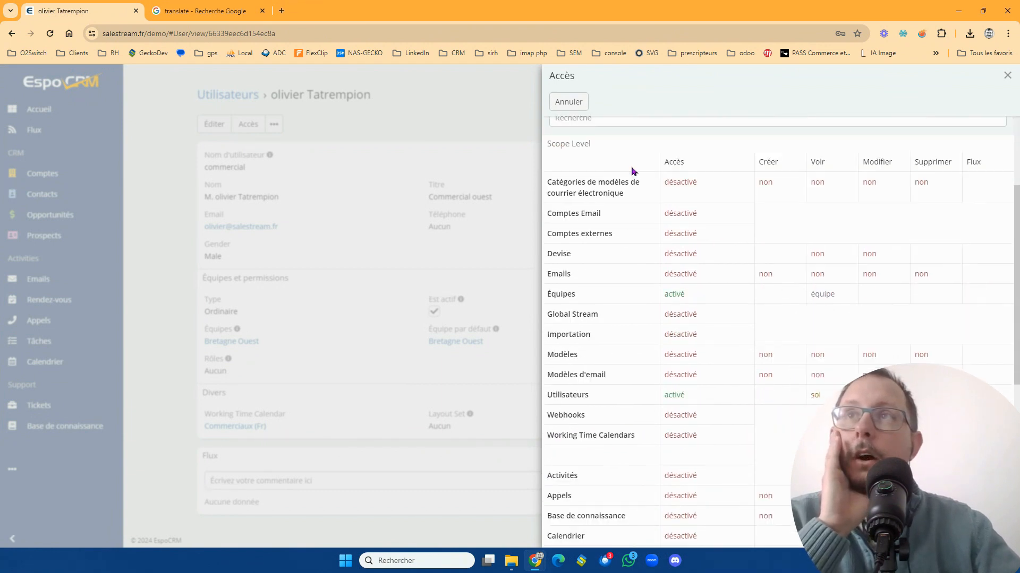
scroll(635, 171, "down", 4)
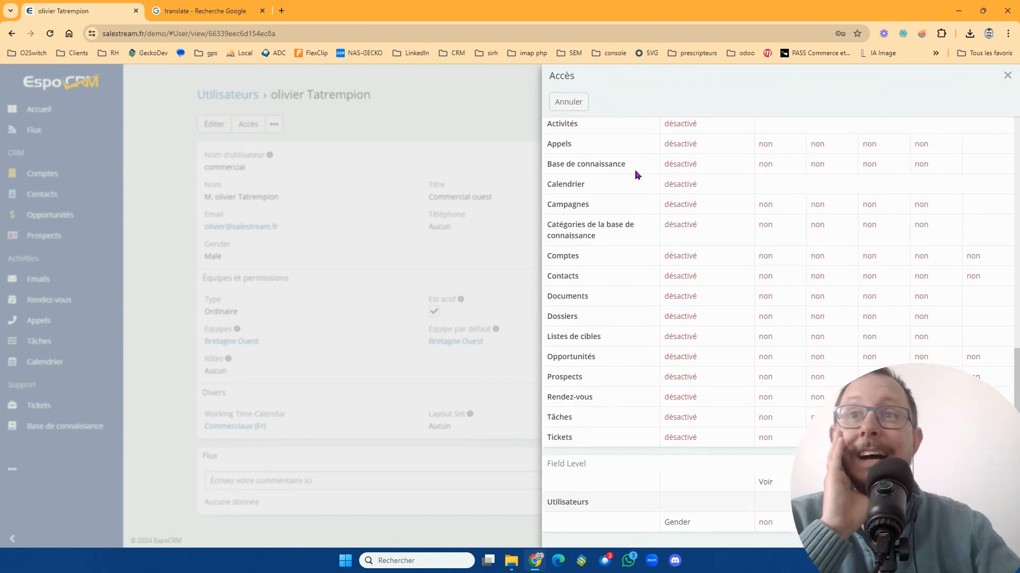
scroll(636, 174, "up", 10)
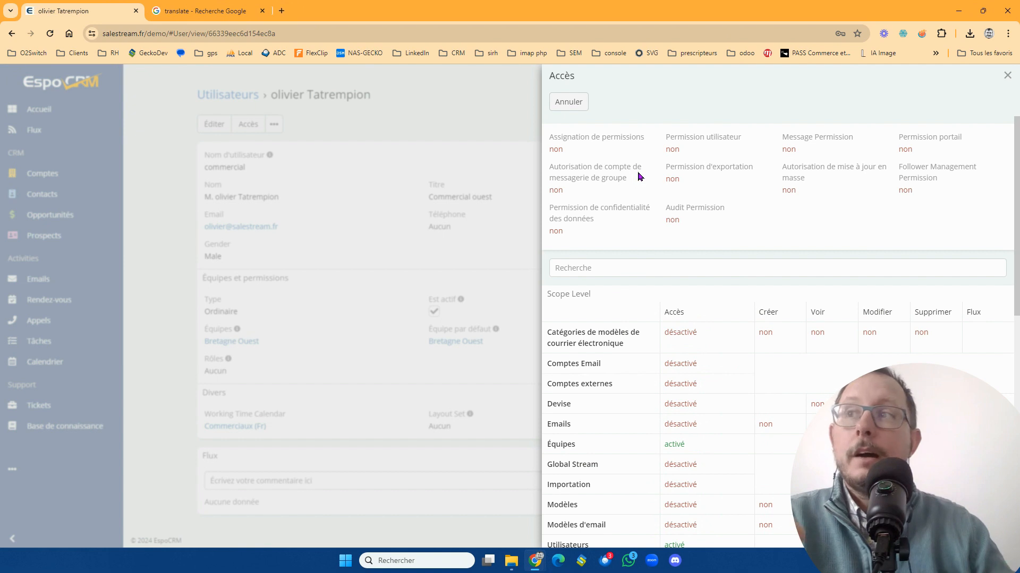
left_click(1006, 76)
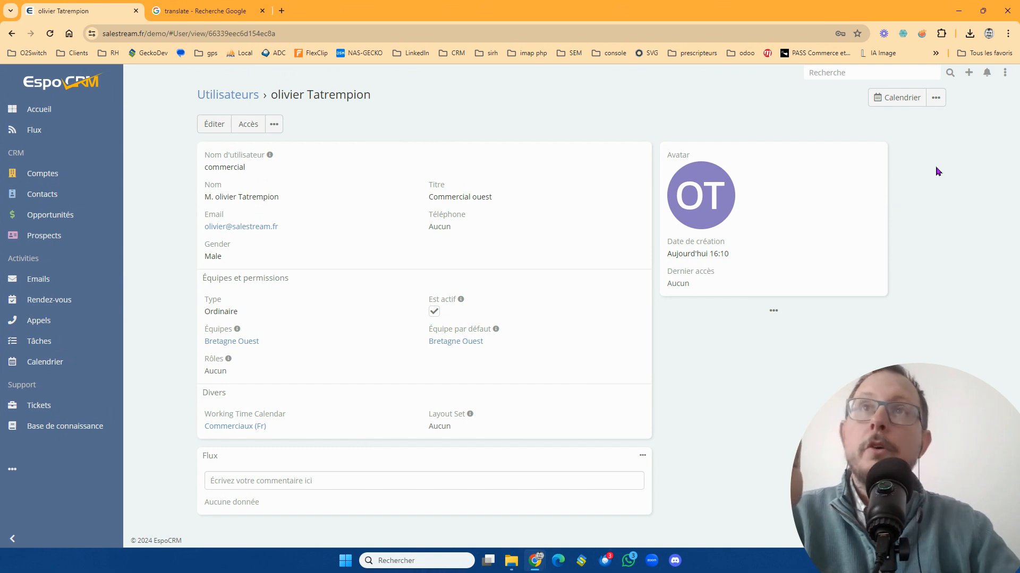
- Go to the role management in the administration area and start a new role
left_click(1006, 73)
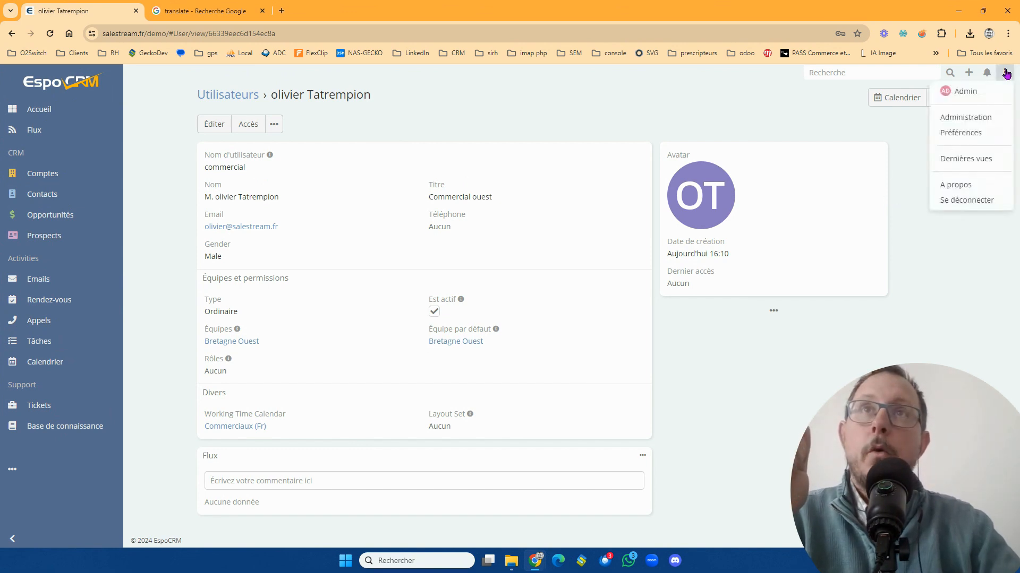
left_click(985, 114)
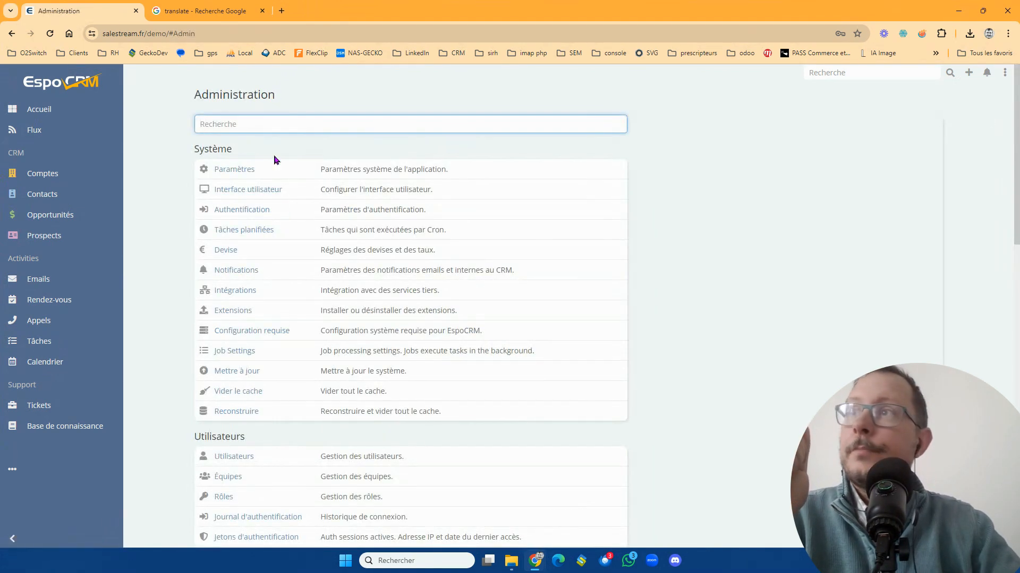
scroll(276, 393, "down", 1)
left_click(223, 445)
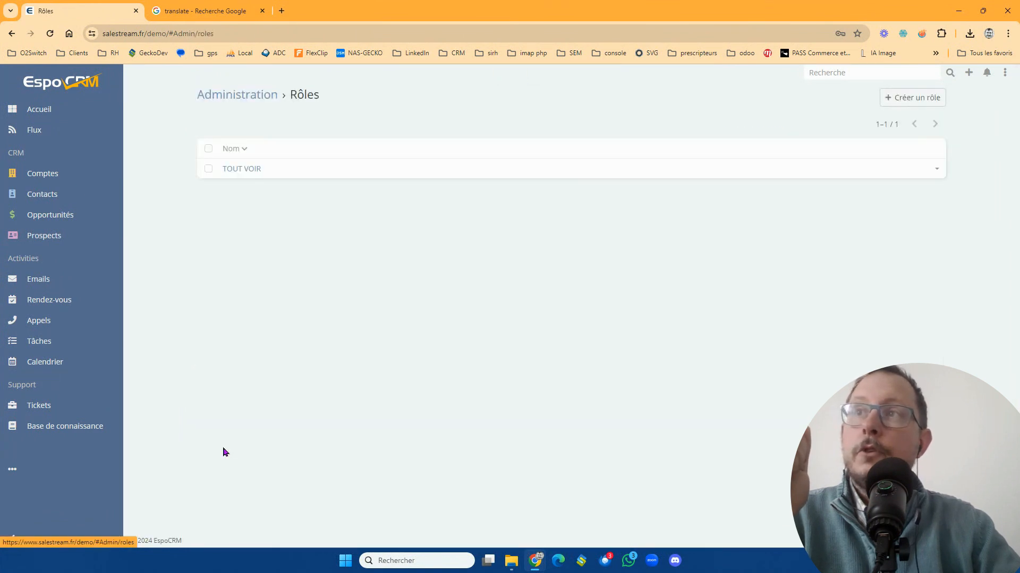
left_click(909, 101)
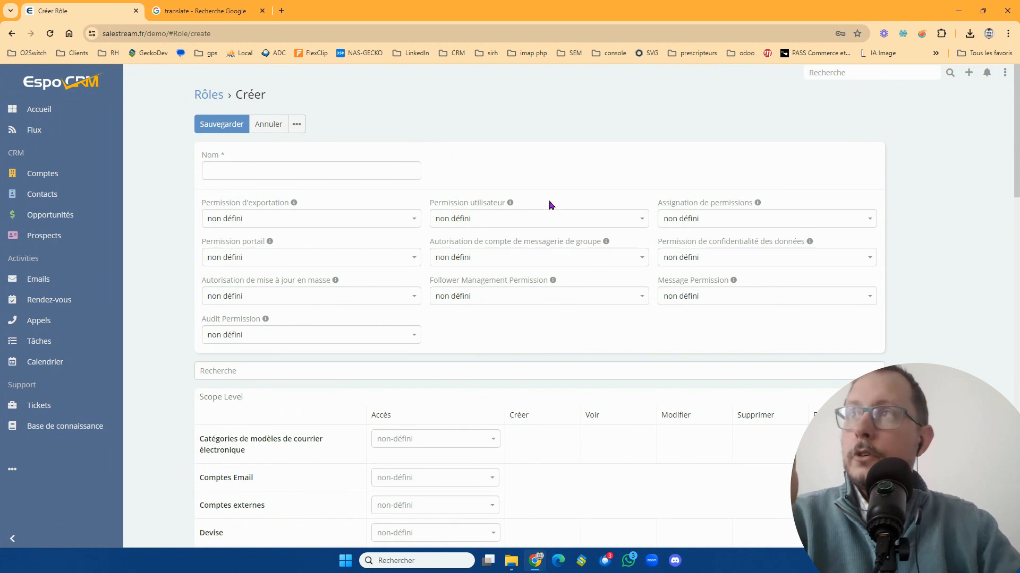
- Name the new role "Commercial (fr)"
left_click(363, 176)
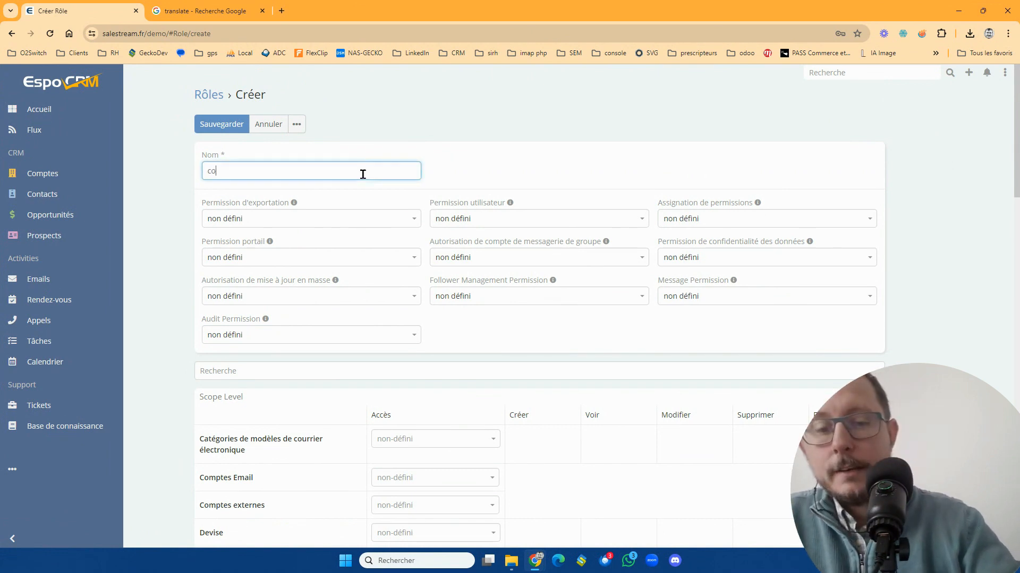
type("comercial (fr")
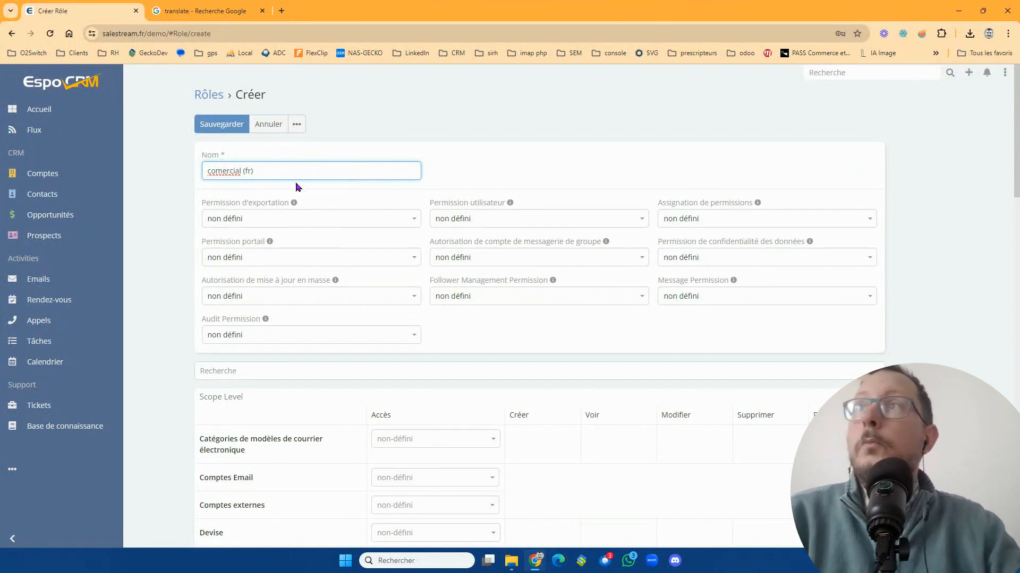
type("m")
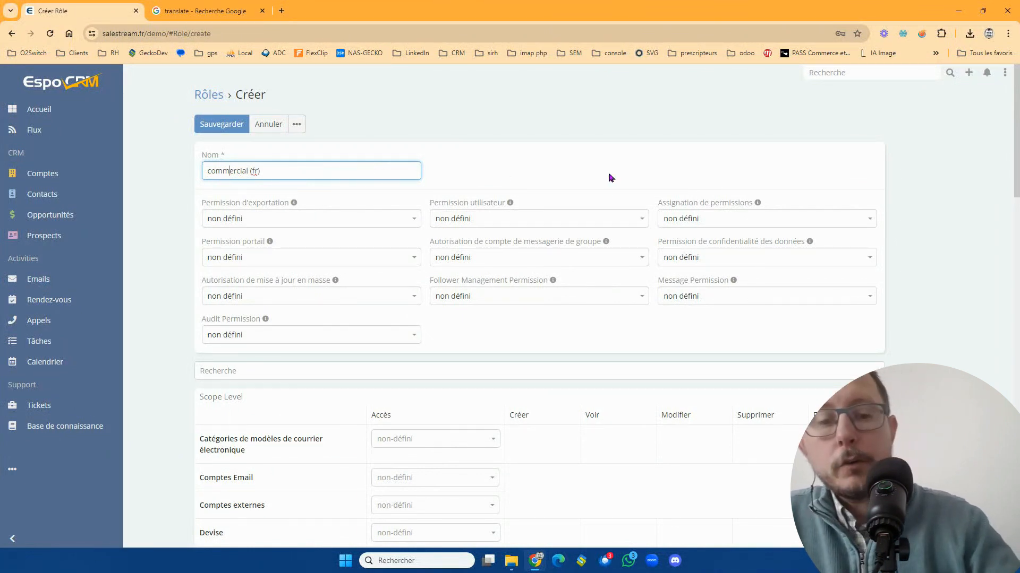
key("Home")
key("Delete")
type("C")
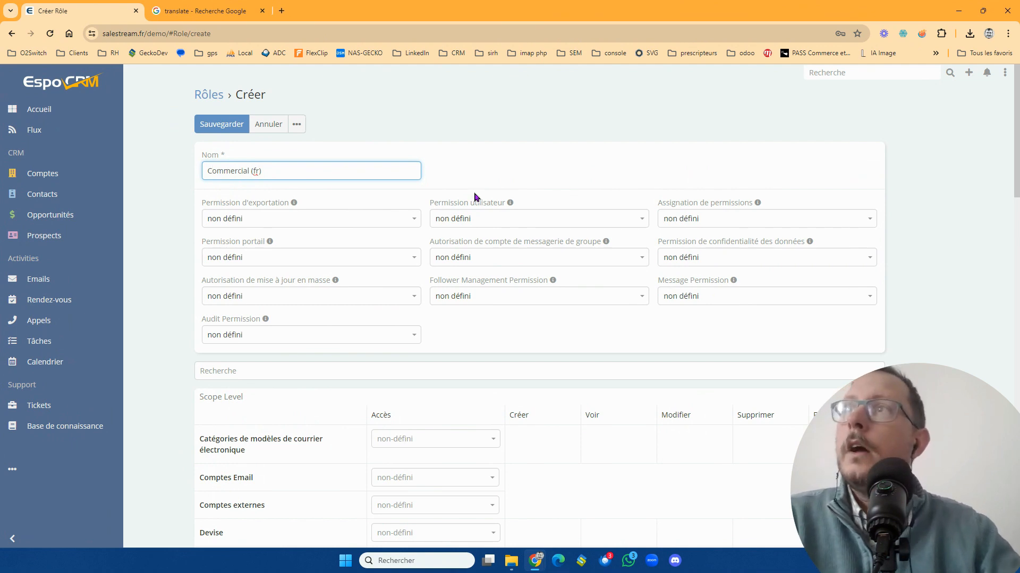
- Set the role's export permission to "oui" and its user permission to "tous"
left_click(297, 222)
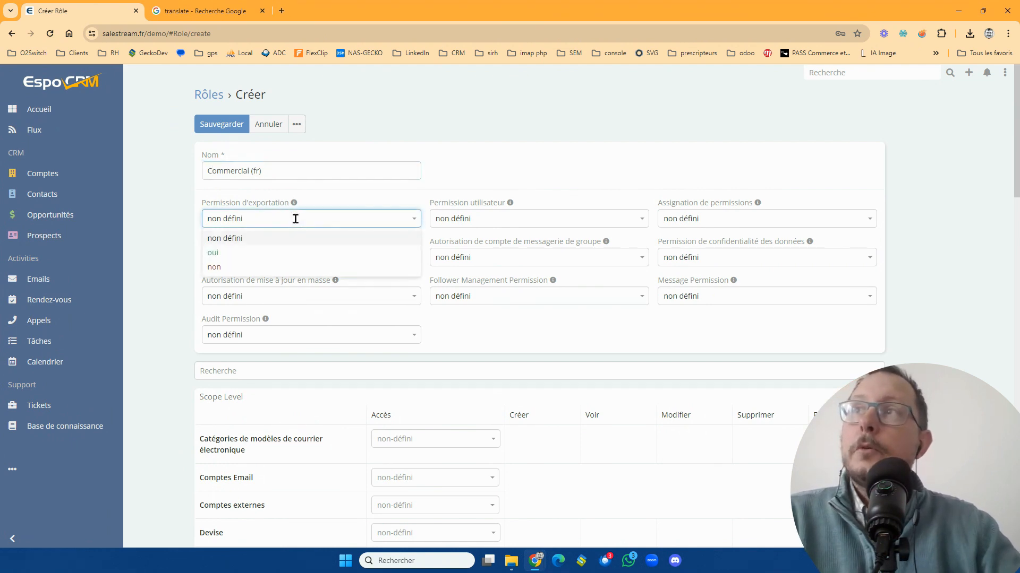
left_click(308, 254)
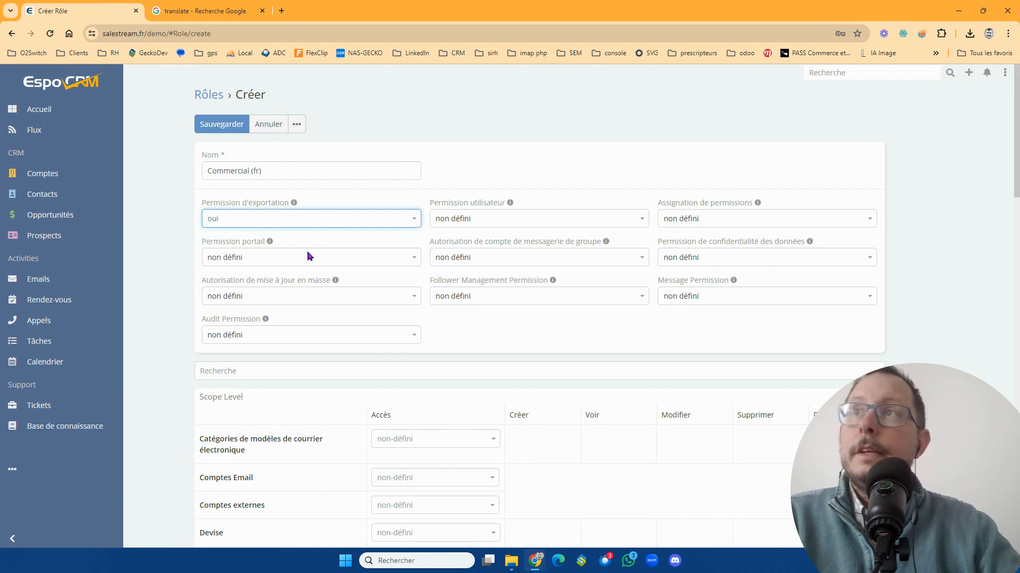
left_click(496, 218)
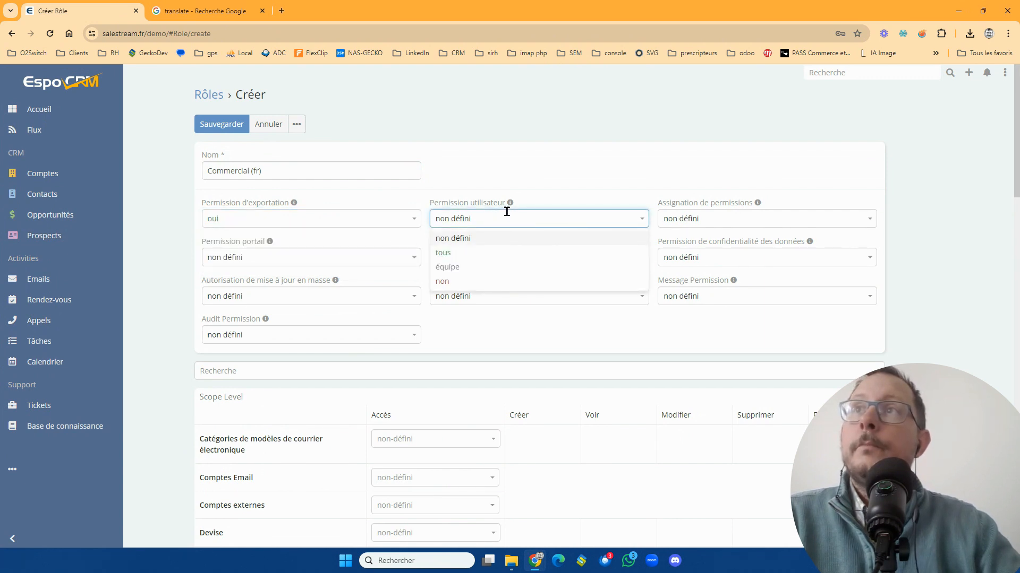
left_click(510, 205)
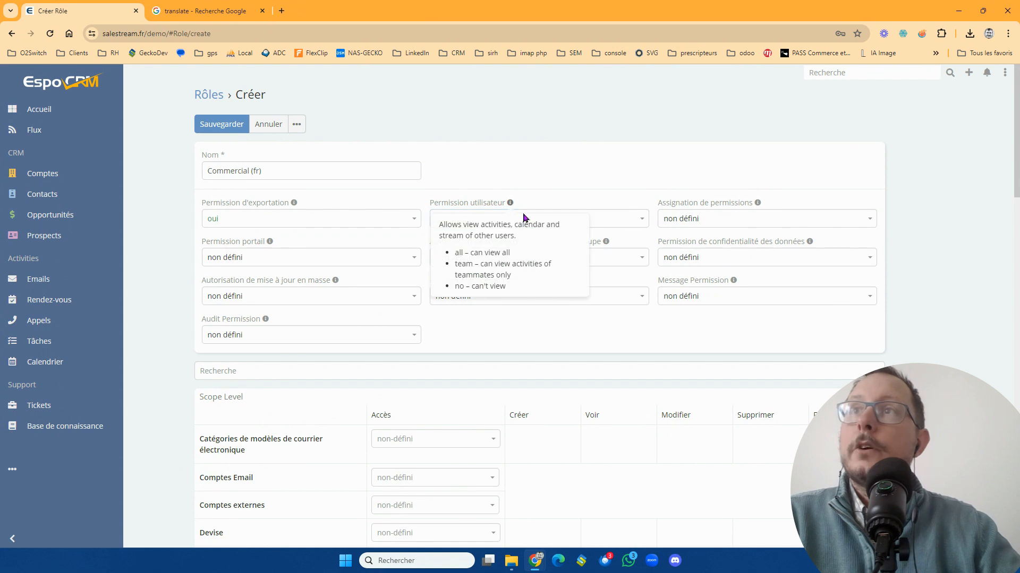
left_click(605, 218)
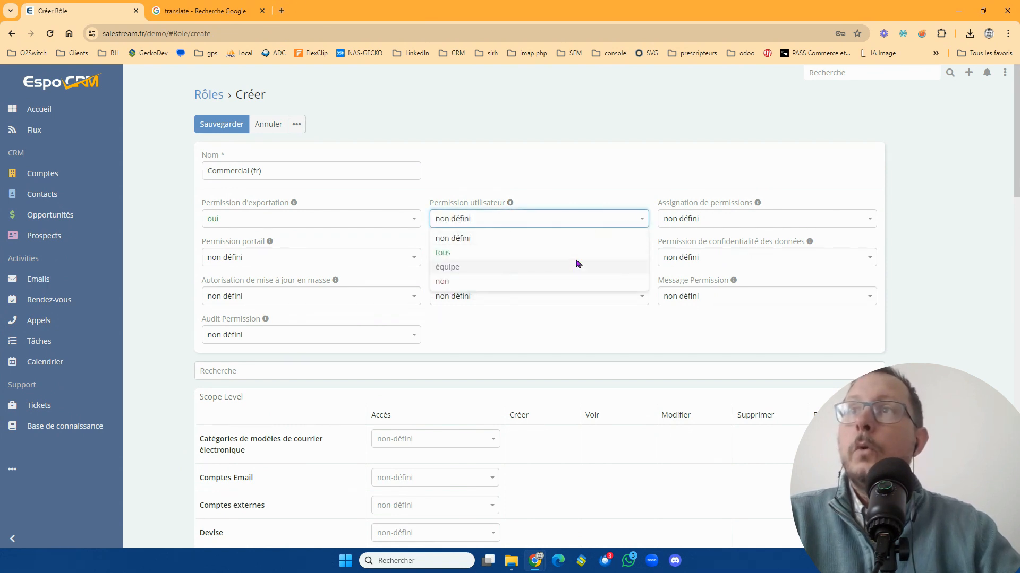
left_click(581, 254)
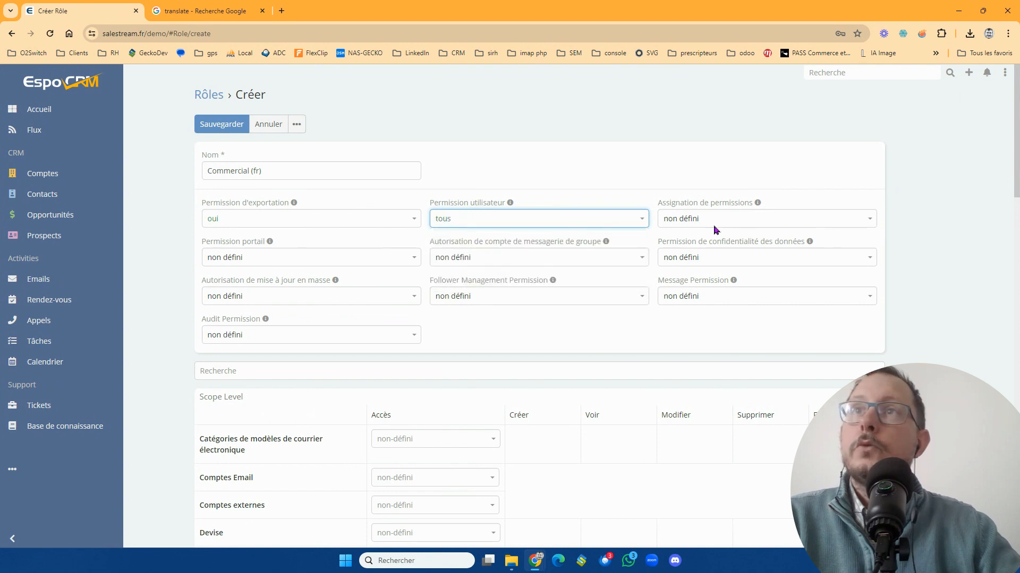
- Set the role's assignment permission to "tous" and its data privacy permission to "oui"
left_click(867, 220)
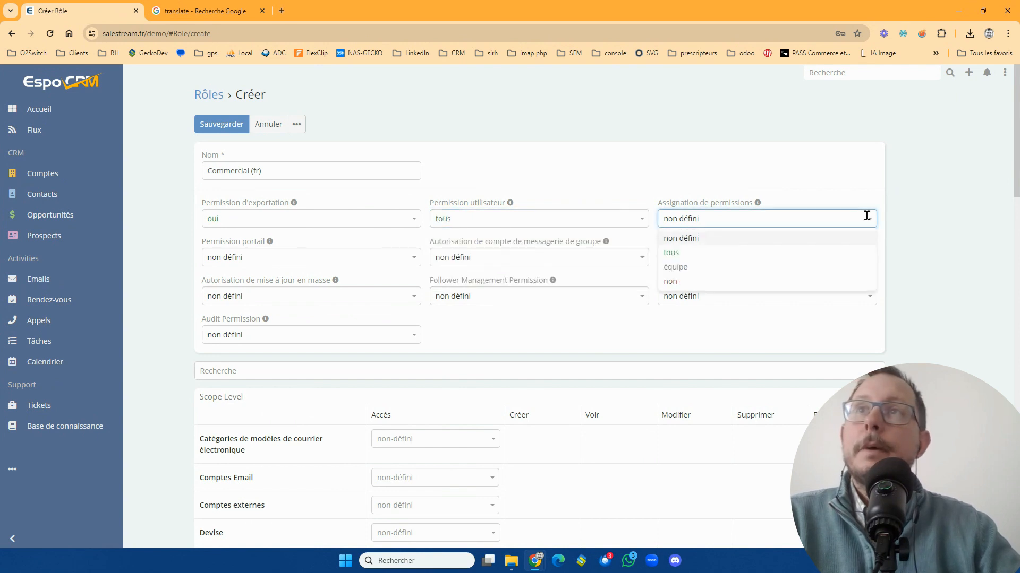
left_click(850, 257)
left_click(874, 257)
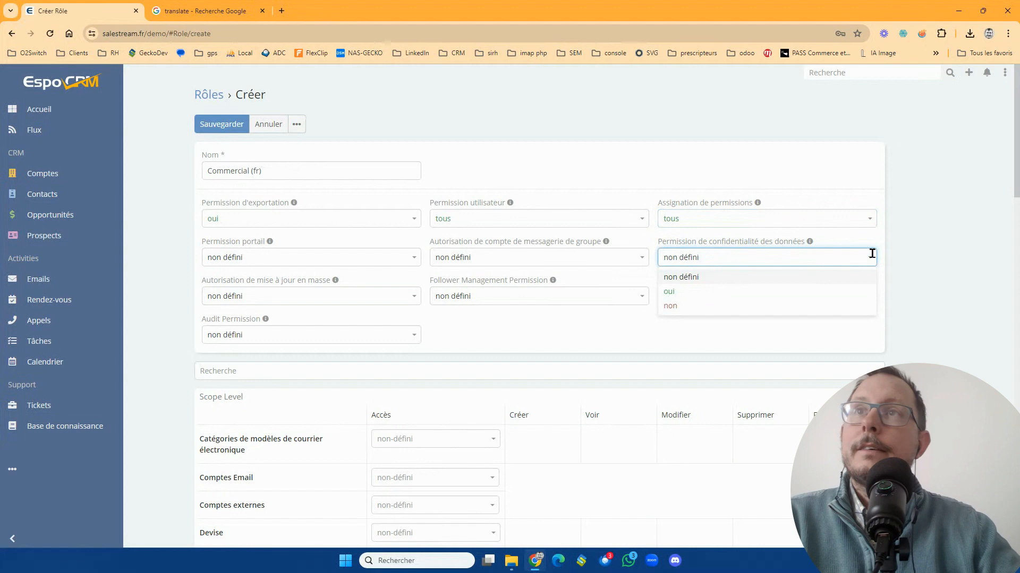
left_click(862, 296)
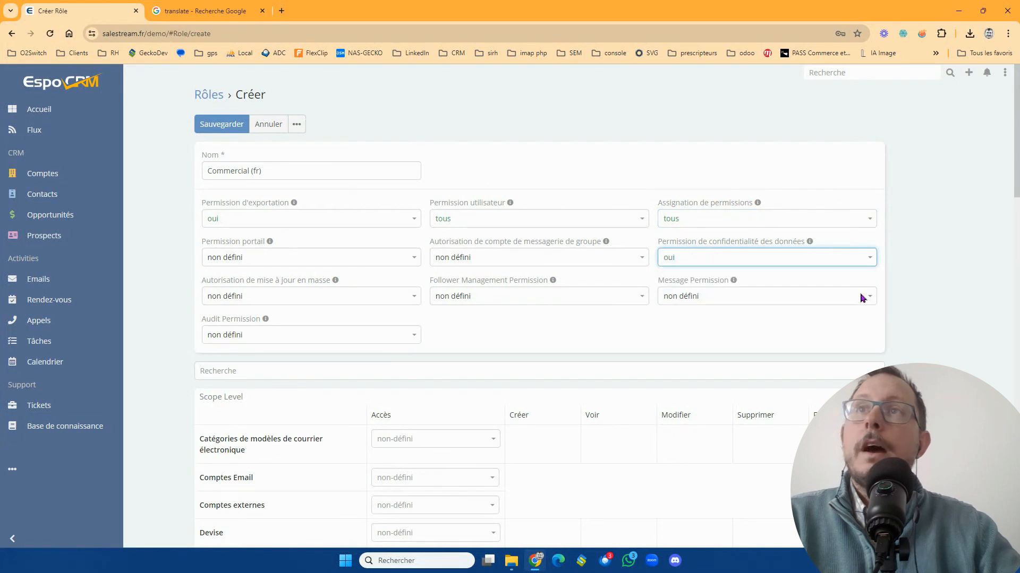
- Set the role's group email account permission to "tous" and its portal permission to "oui"
left_click(637, 257)
left_click(636, 291)
left_click(391, 251)
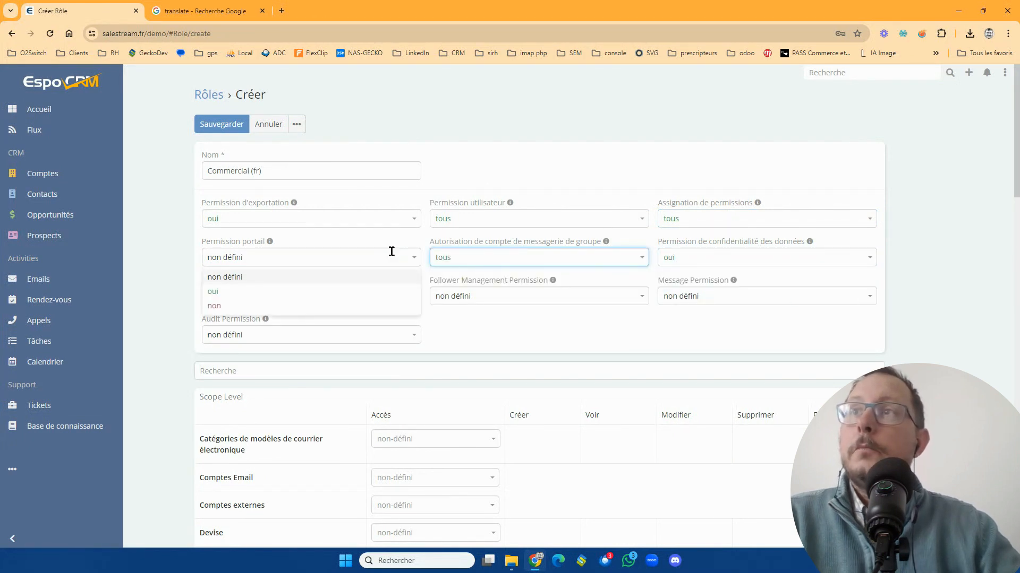
left_click(391, 291)
- Set the role's mass update permission and audit permission to "oui"
left_click(396, 294)
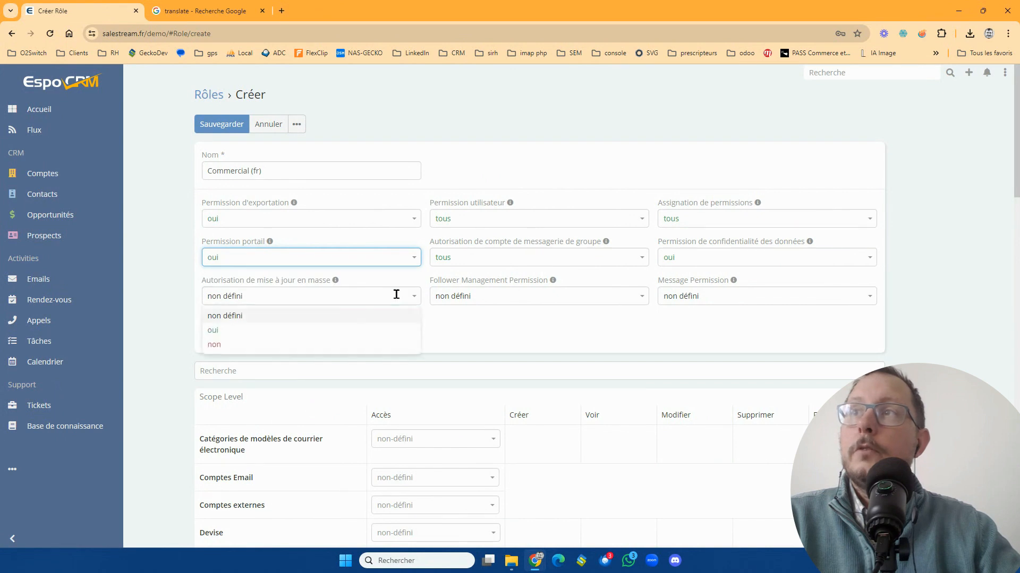
left_click(396, 329)
left_click(397, 335)
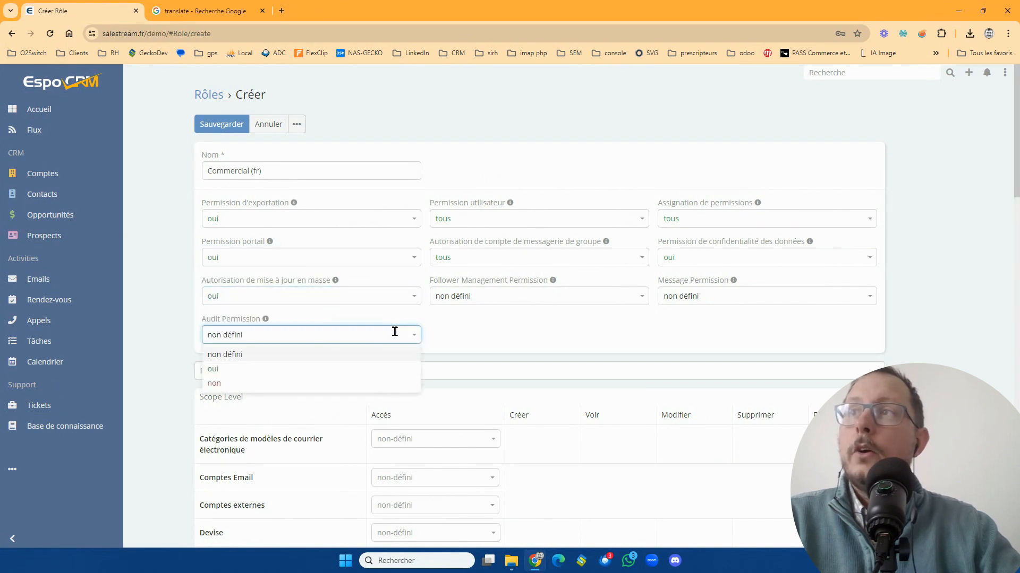
left_click(397, 370)
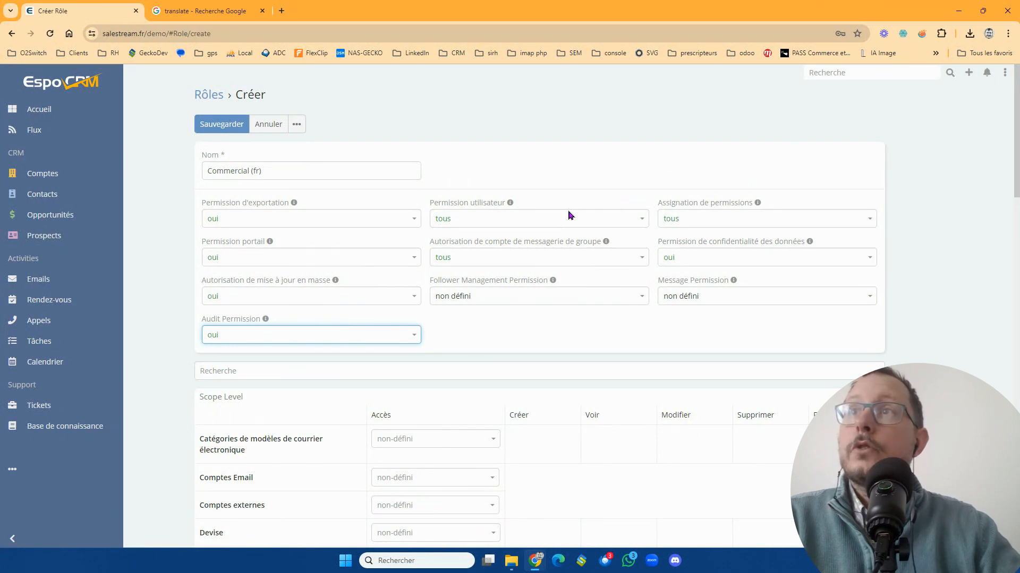
- Restrict the role's user permission to "non" and set the follower management and message permissions to "tous"
left_click(628, 217)
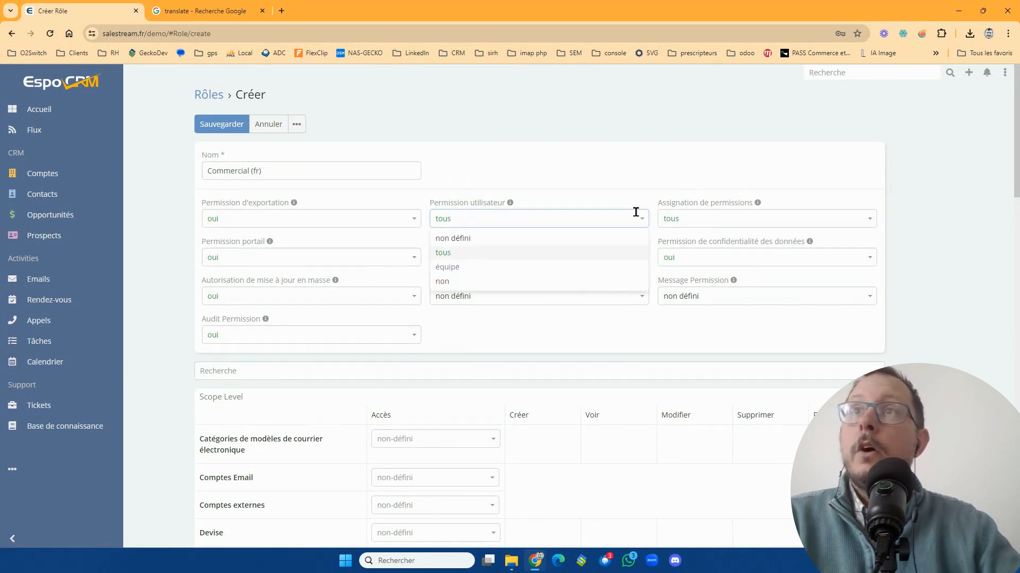
left_click(611, 280)
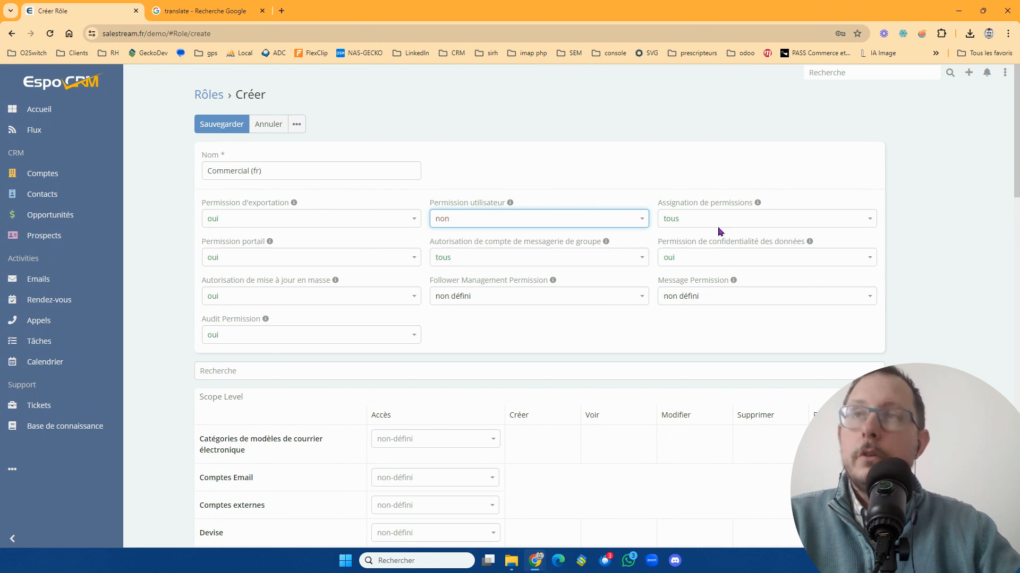
left_click(641, 298)
left_click(633, 330)
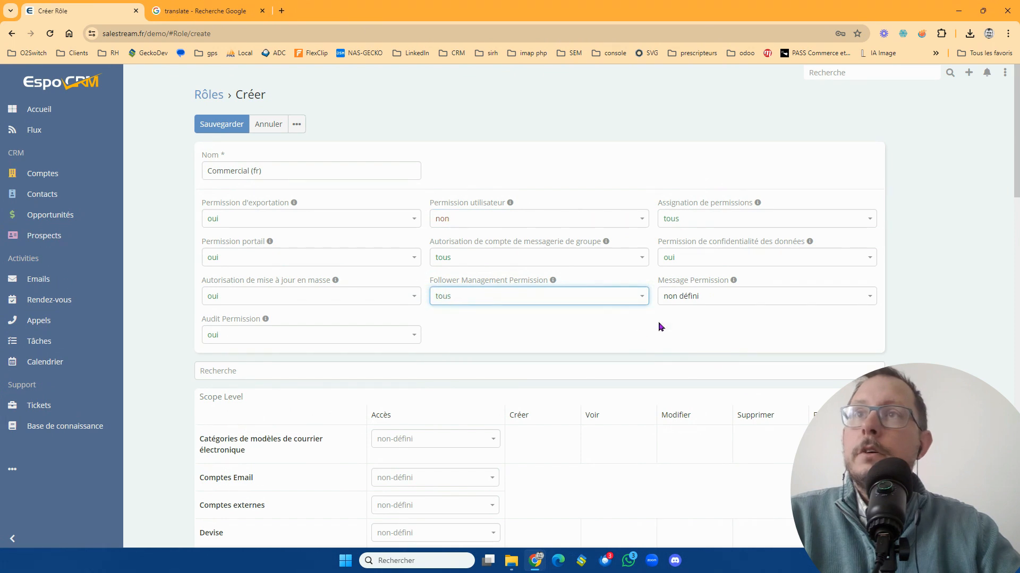
left_click(728, 297)
left_click(724, 330)
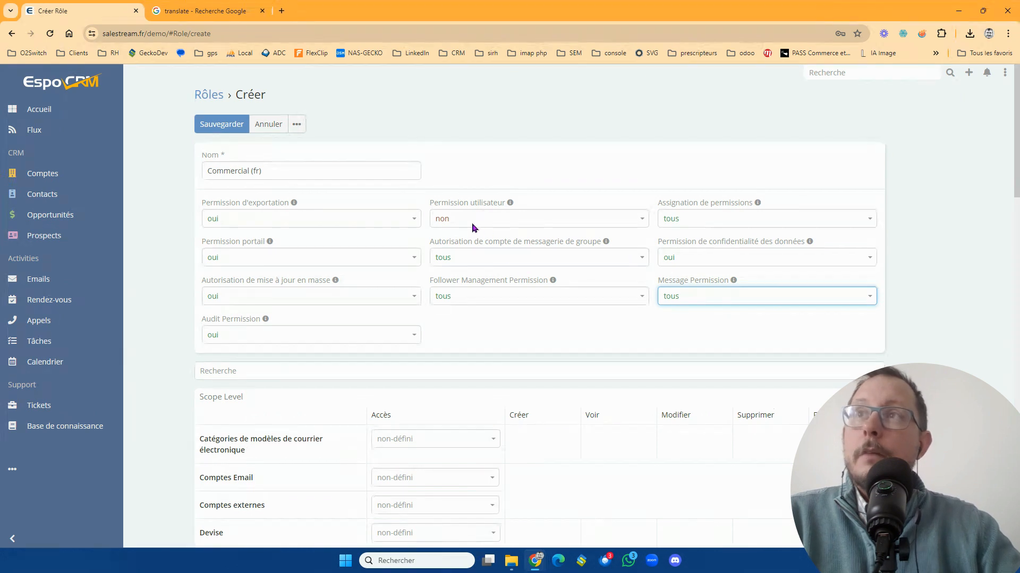
- Set the role's access to Comptes externes to "activé" in the scope level table
scroll(518, 323, "down", 4)
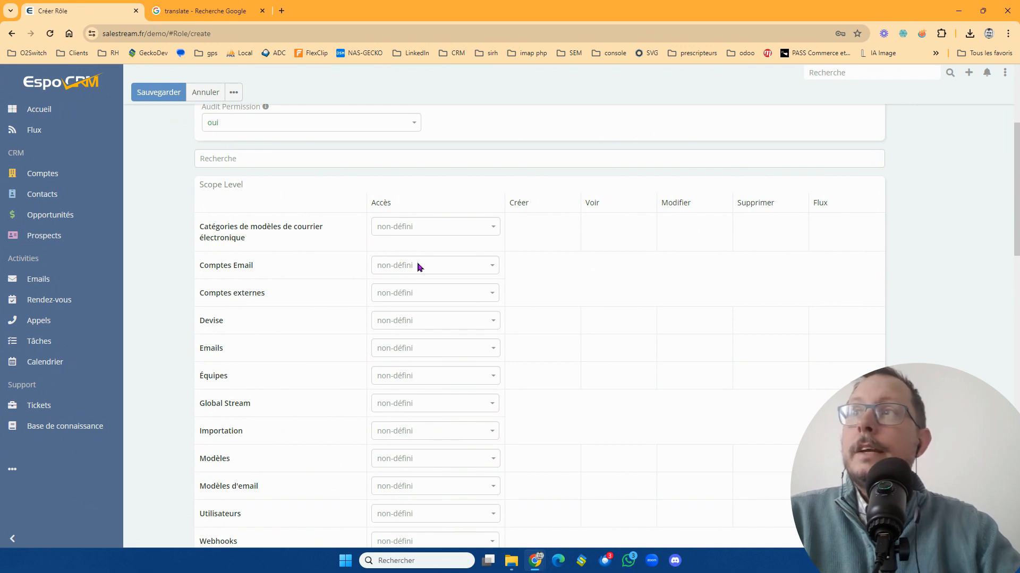
scroll(424, 213, "up", 2)
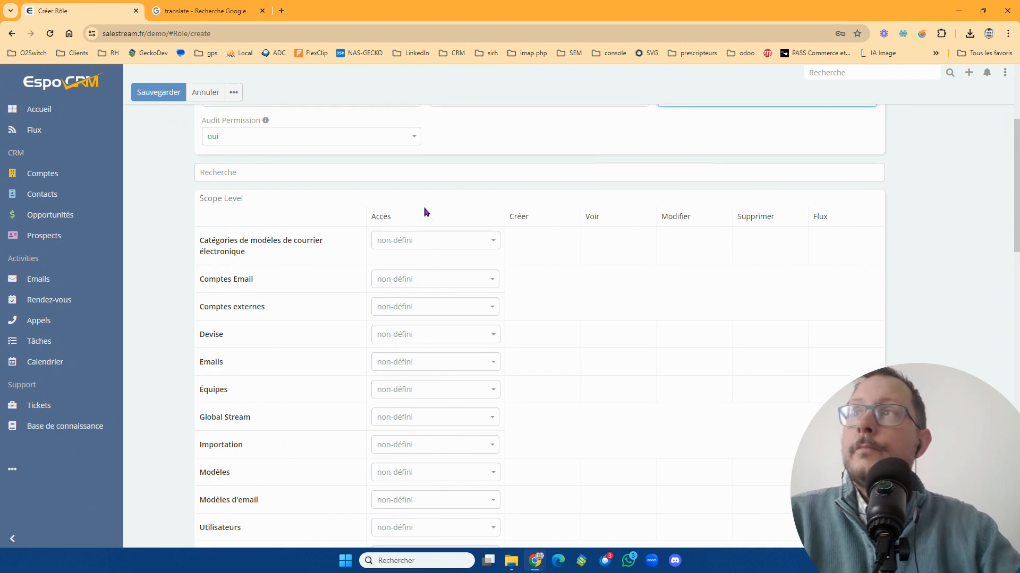
scroll(422, 214, "down", 2)
scroll(421, 214, "down", 18)
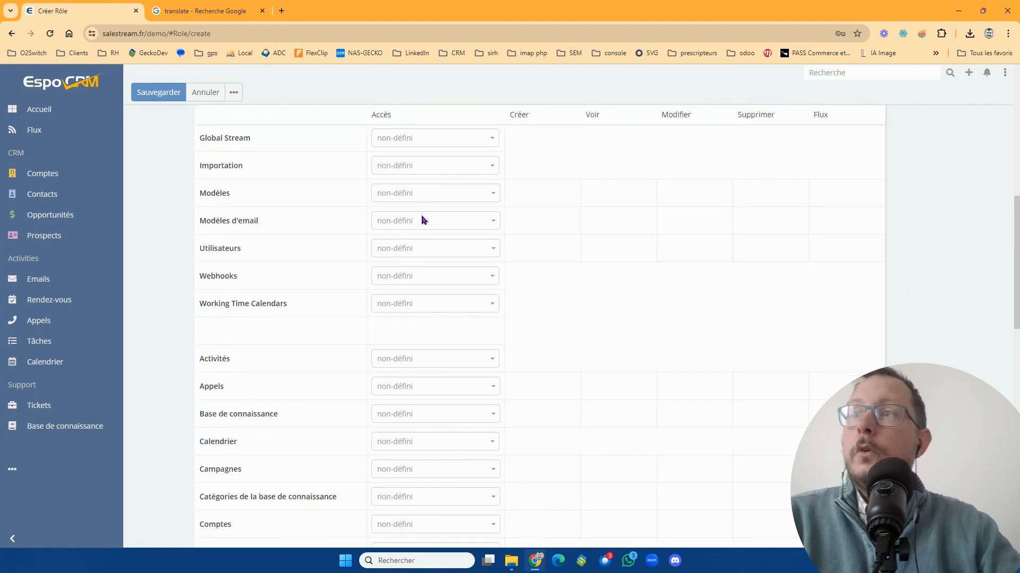
scroll(422, 223, "up", 18)
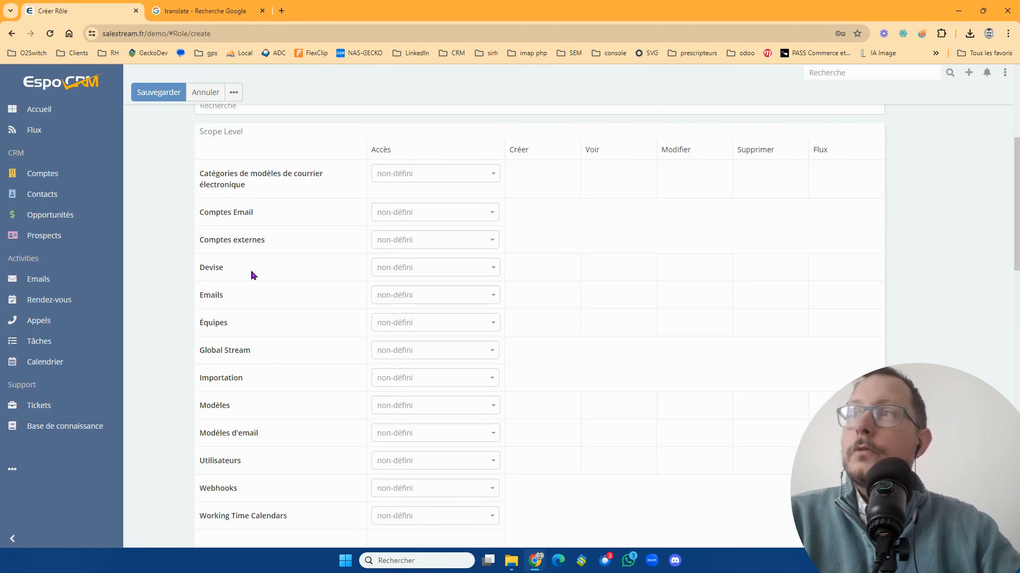
left_click(428, 242)
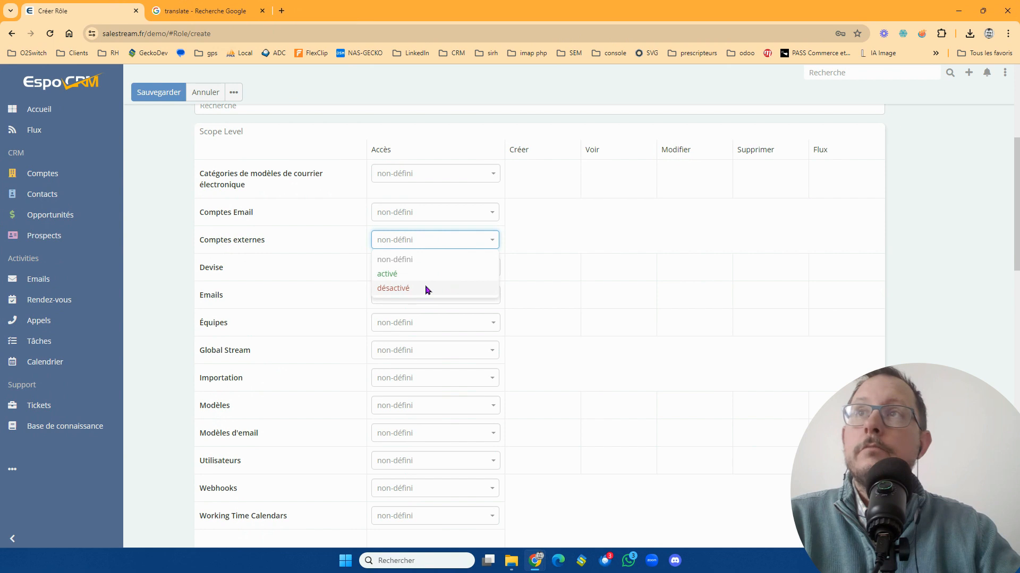
left_click(426, 289)
left_click(426, 242)
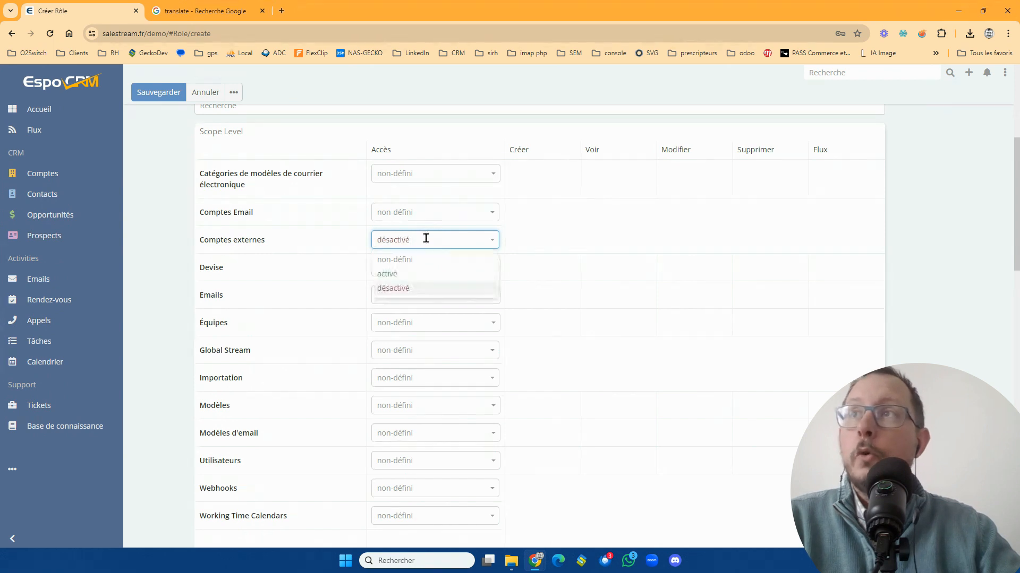
left_click(425, 274)
left_click(619, 240)
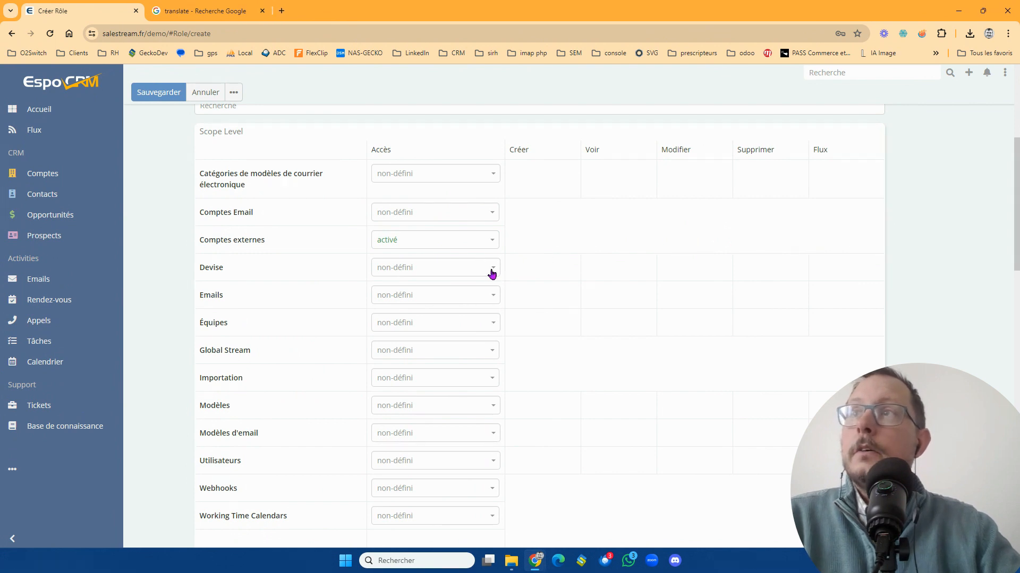
- Set access to Devise to "activé" and its modify right to "non"
left_click(442, 266)
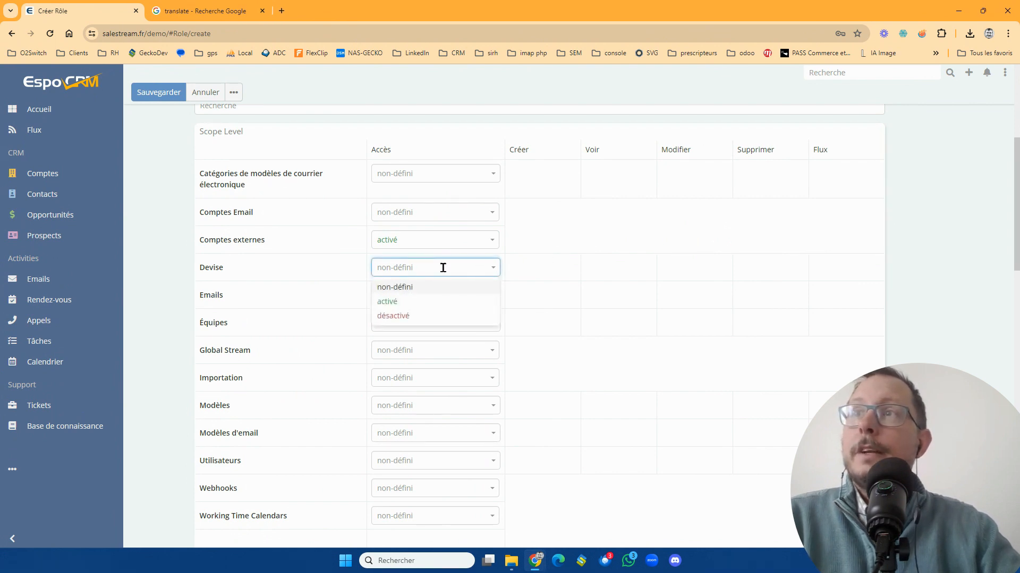
left_click(443, 297)
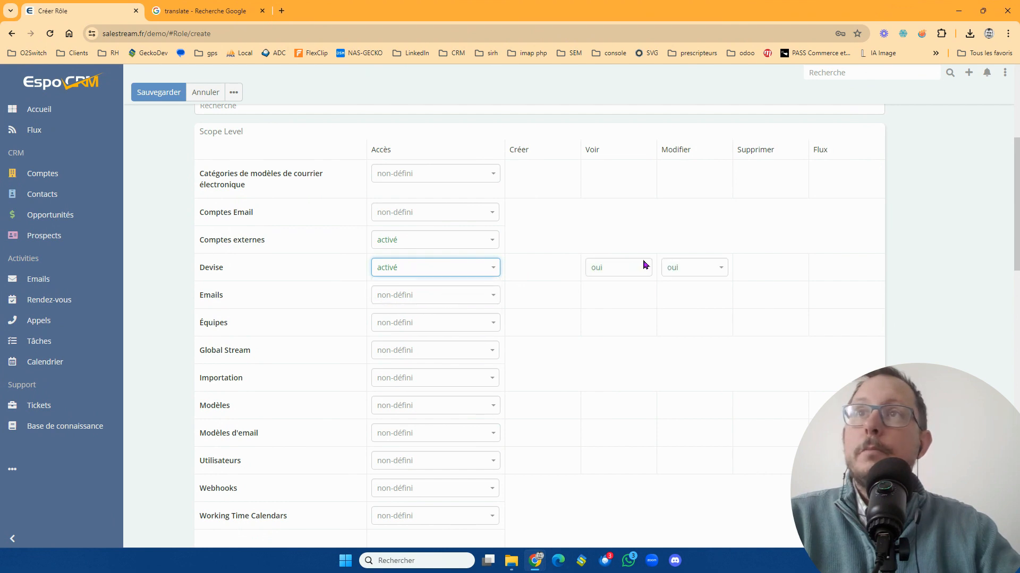
left_click(702, 268)
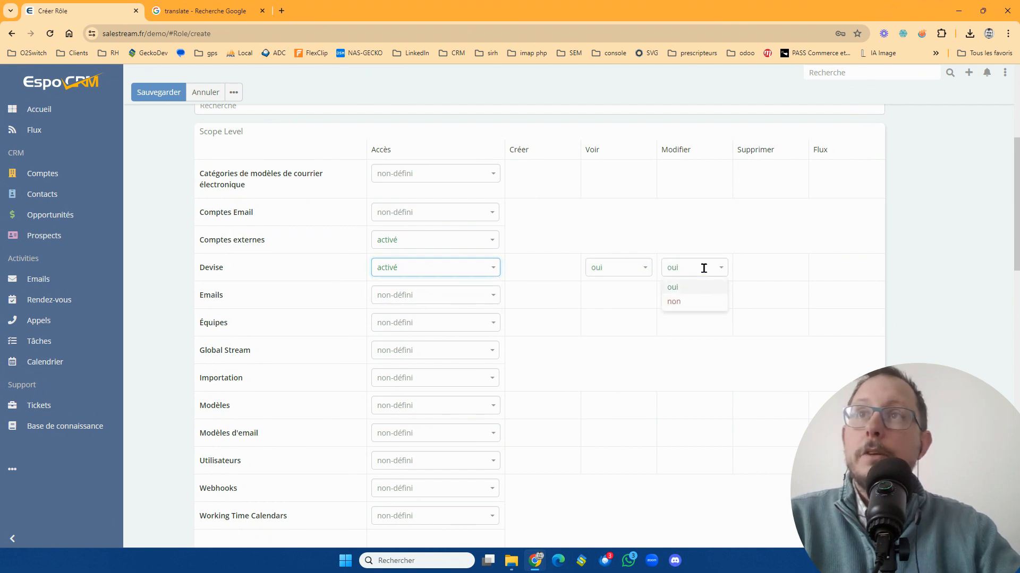
left_click(698, 307)
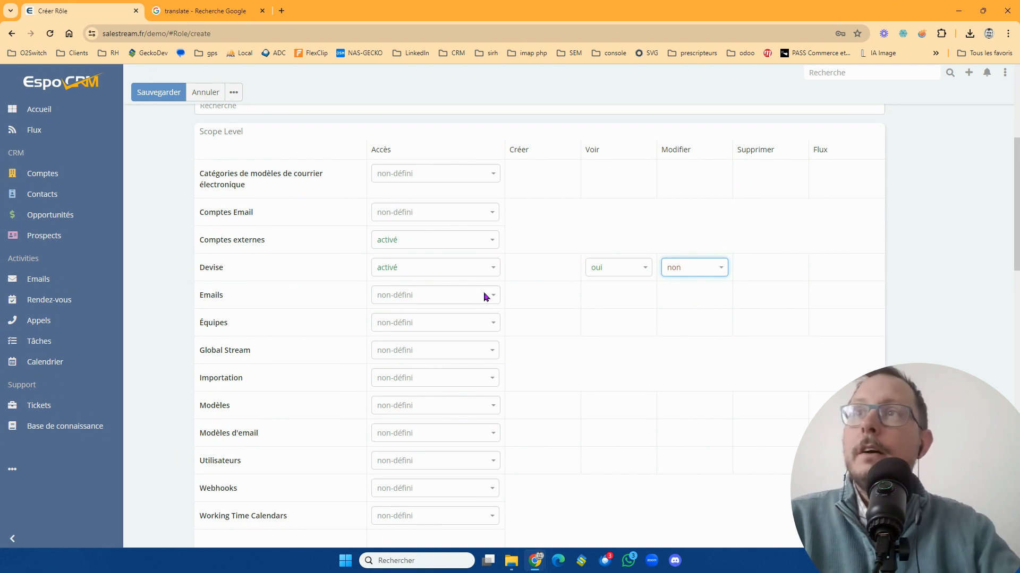
- Set the role's access to Emails, Équipes and Global Stream to "activé"
left_click(487, 294)
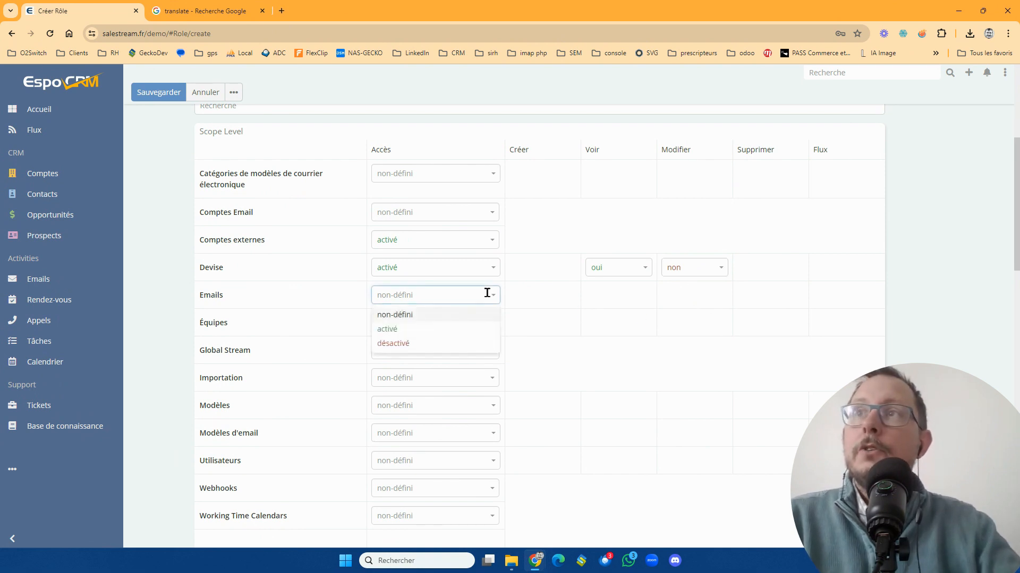
left_click(484, 329)
left_click(483, 325)
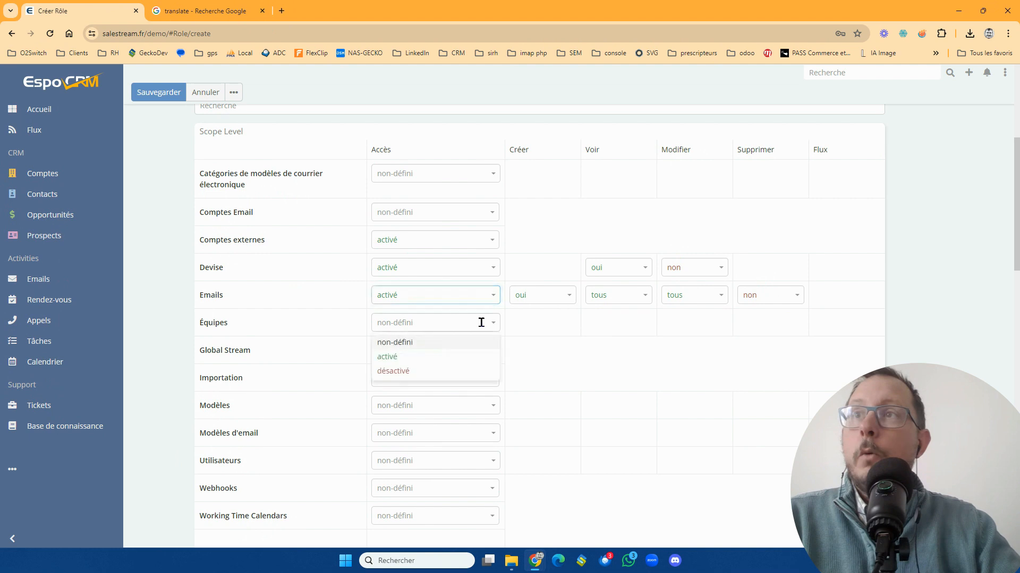
left_click(478, 355)
left_click(477, 353)
left_click(473, 382)
- Set the role's access to Importation, Modèles and Modèles d'email to "activé"
left_click(472, 378)
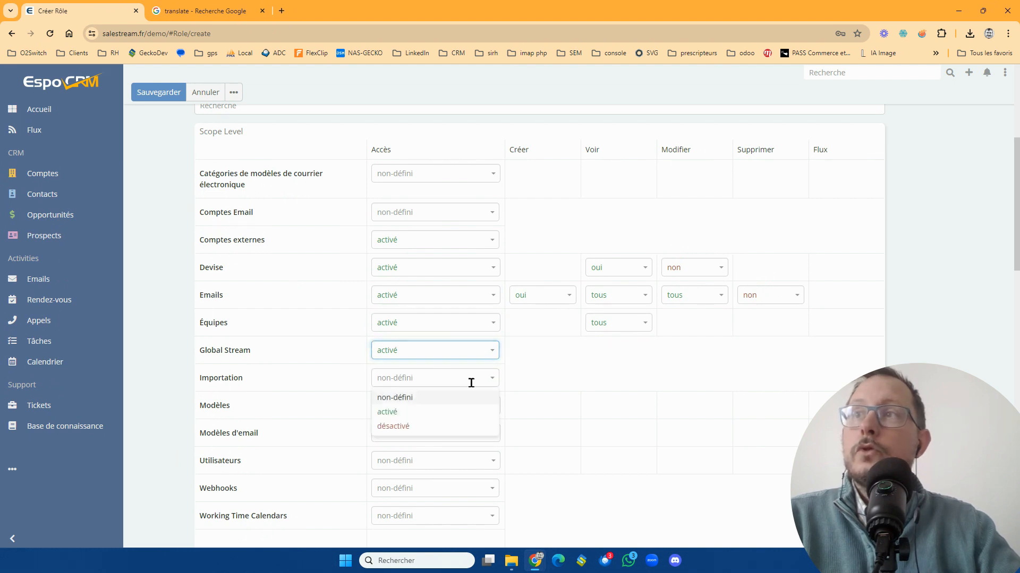
left_click(467, 413)
left_click(464, 407)
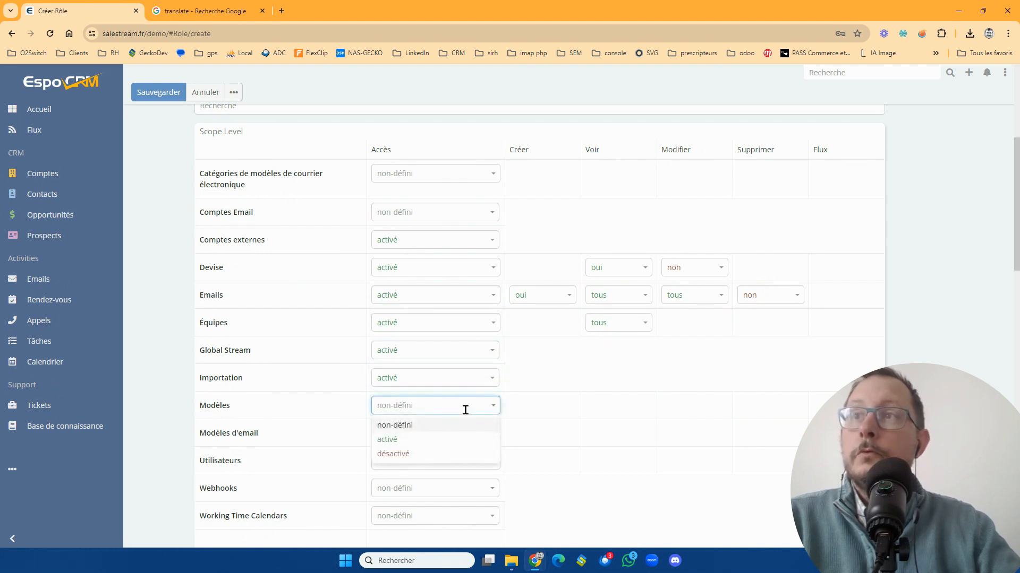
left_click(460, 441)
left_click(462, 435)
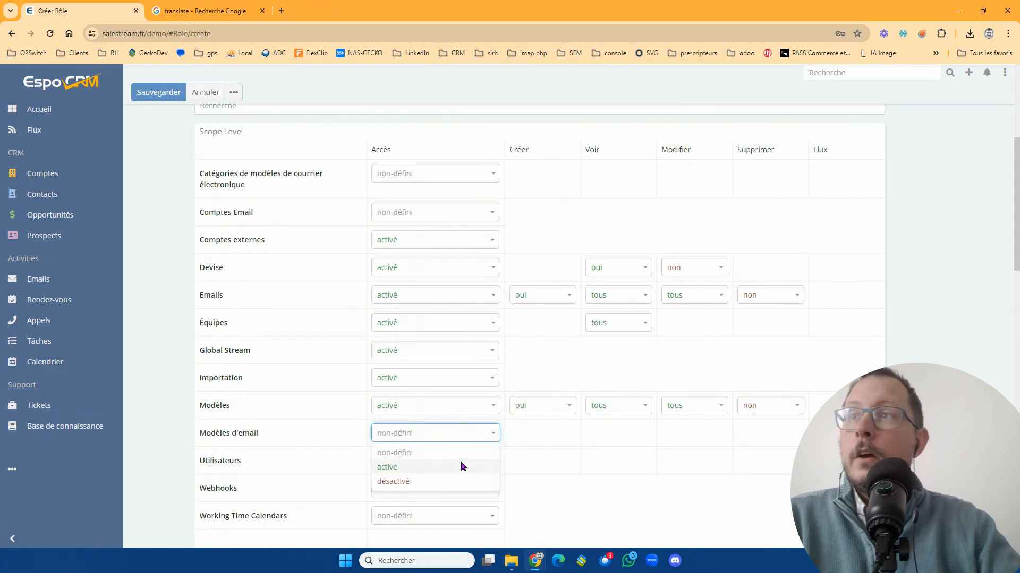
left_click(461, 465)
- Set the role's access to Utilisateurs, Webhooks and Working Time Calendars to "activé"
scroll(461, 465, "down", 2)
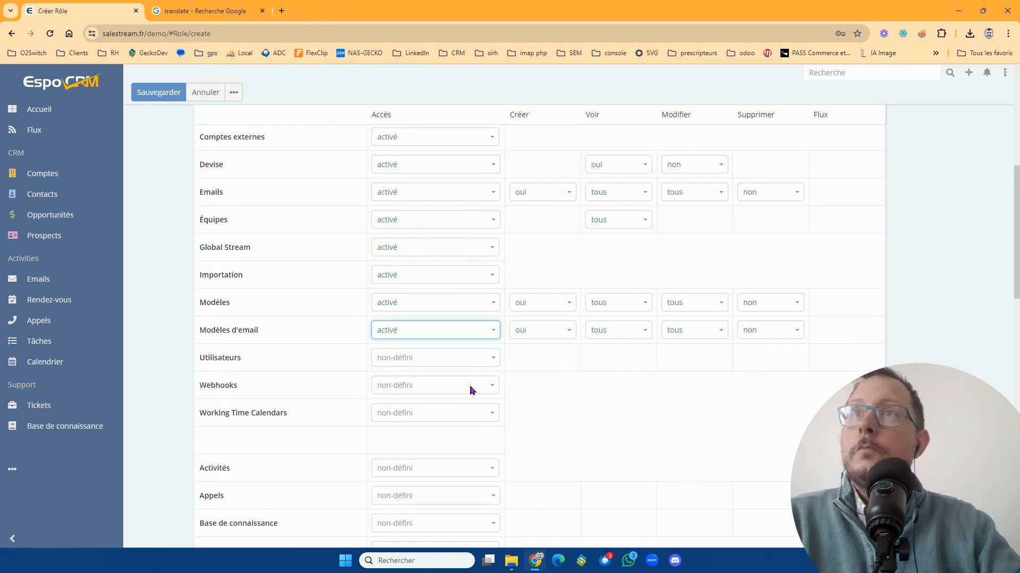
scroll(770, 276, "up", 4)
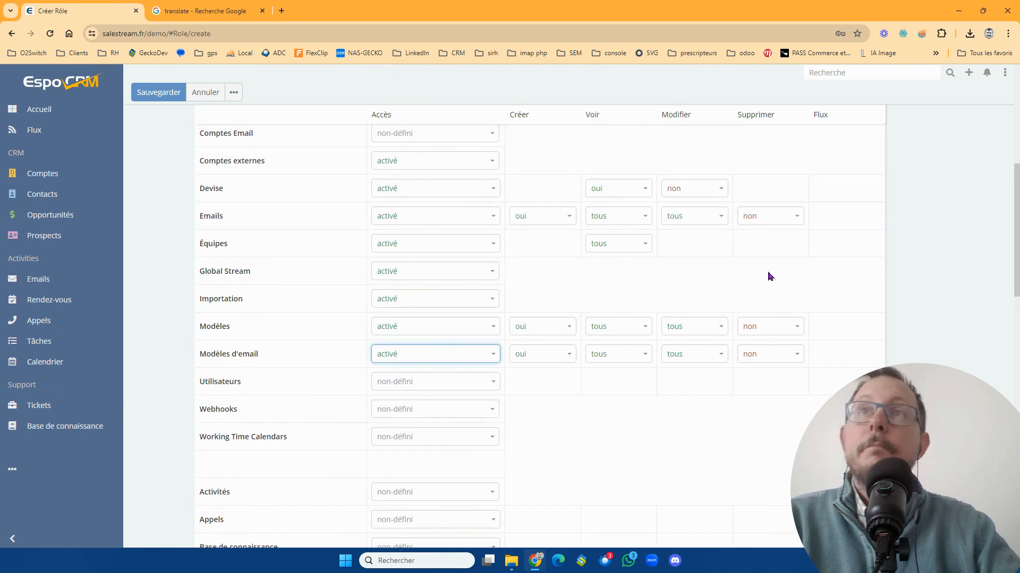
scroll(749, 430, "down", 3)
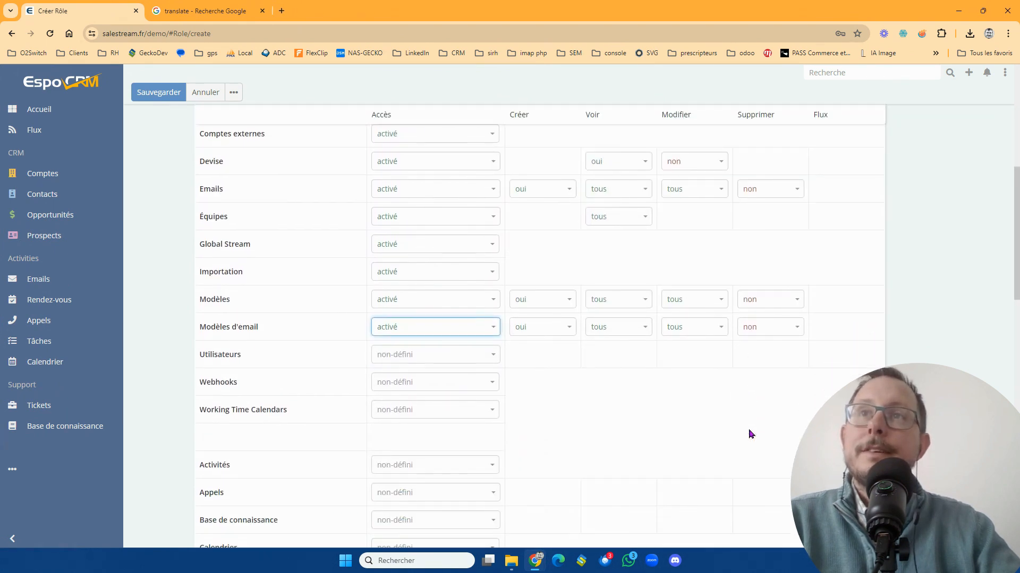
scroll(612, 402, "down", 1)
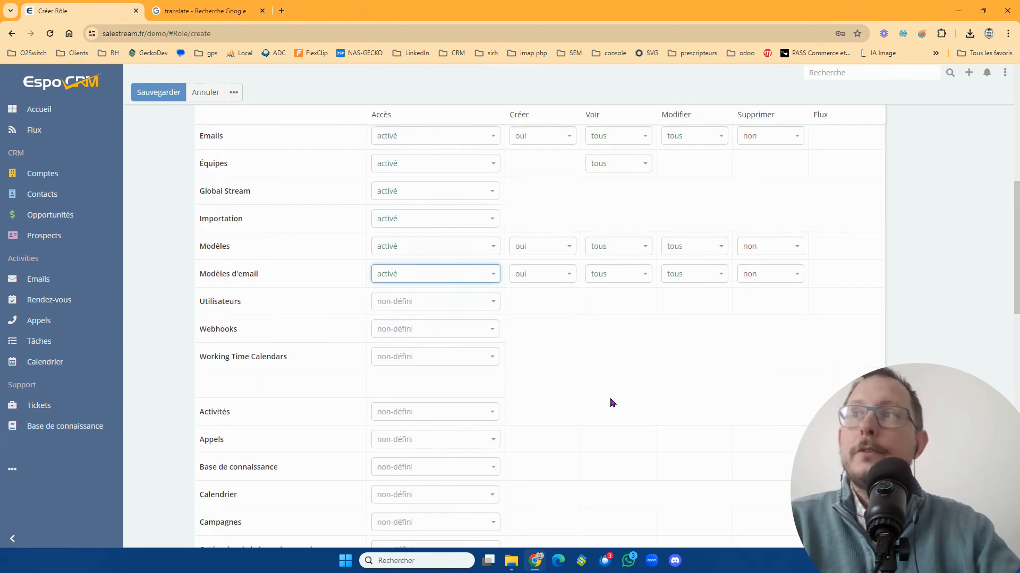
left_click(440, 298)
left_click(444, 335)
left_click(445, 336)
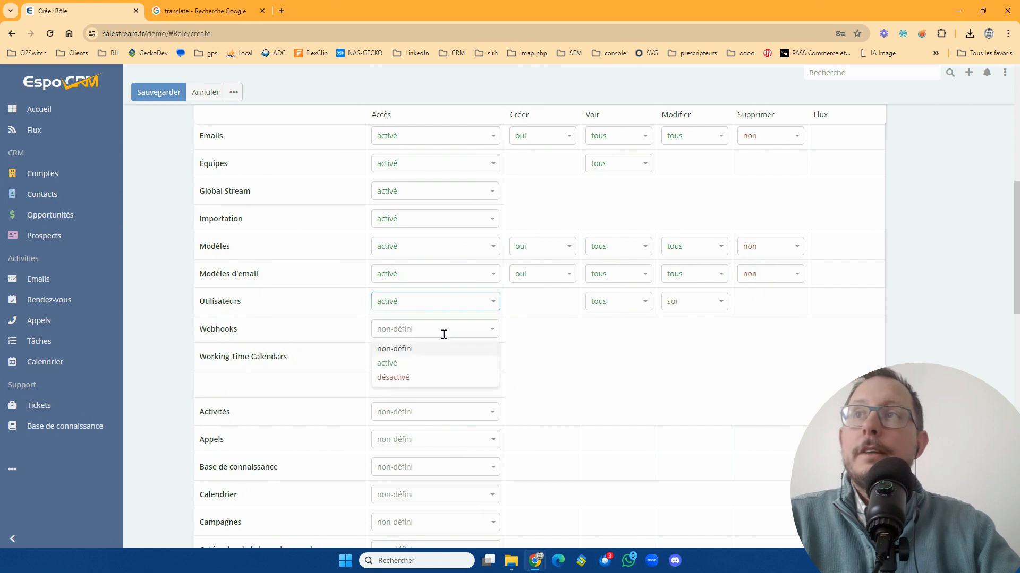
left_click(448, 362)
left_click(448, 362)
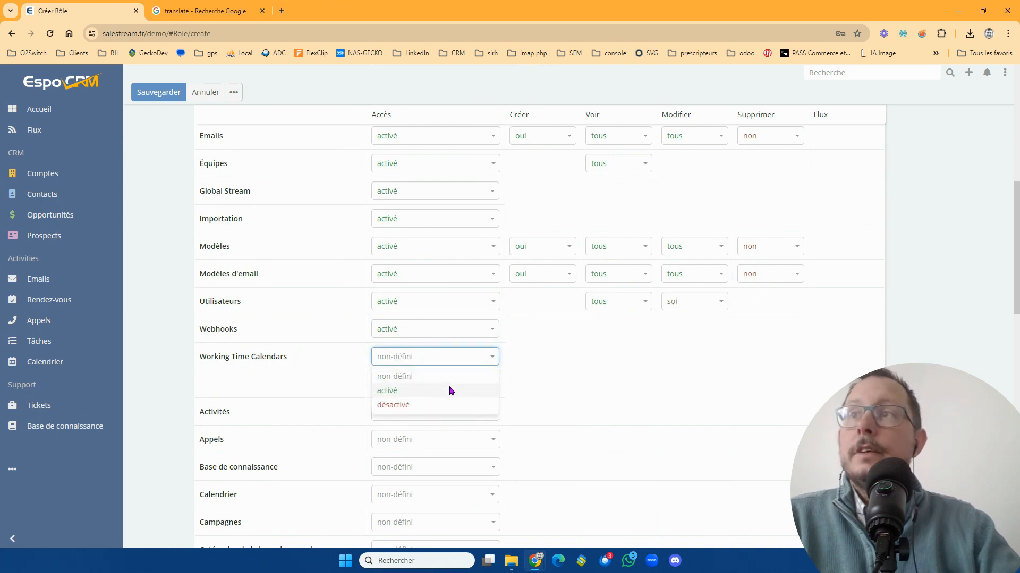
left_click(451, 391)
- Set the role's access to Activités and Appels to "activé"
left_click(453, 414)
left_click(458, 445)
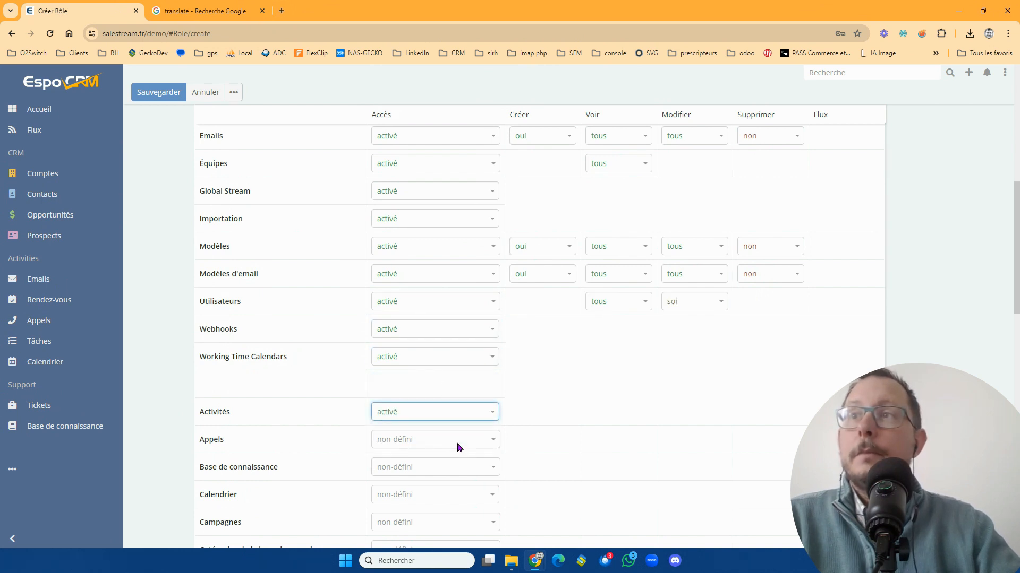
left_click(457, 438)
left_click(464, 473)
- Set the role's access to Base de connaissance, Calendrier and Campagnes to "activé"
scroll(471, 463, "down", 4)
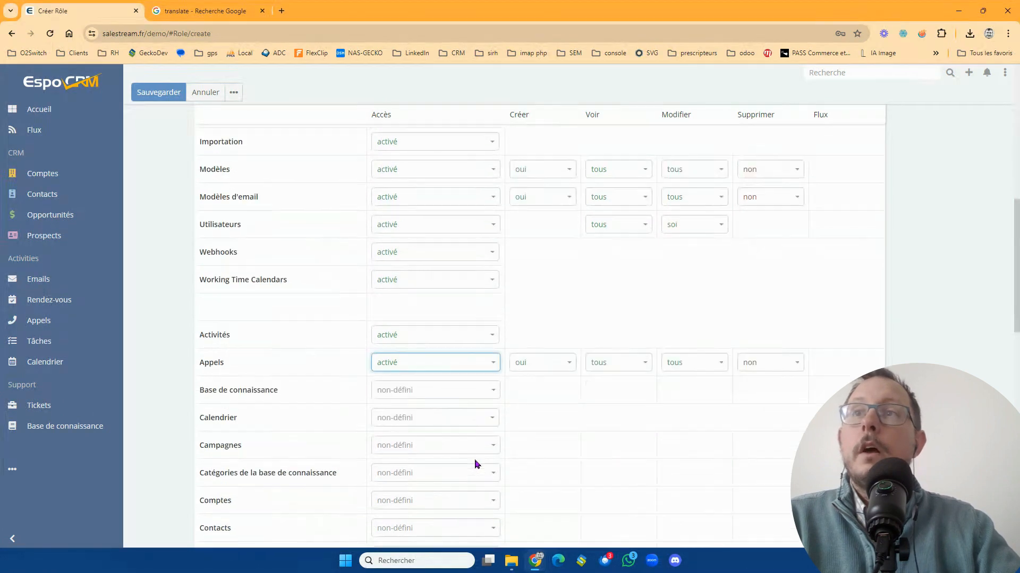
left_click(425, 256)
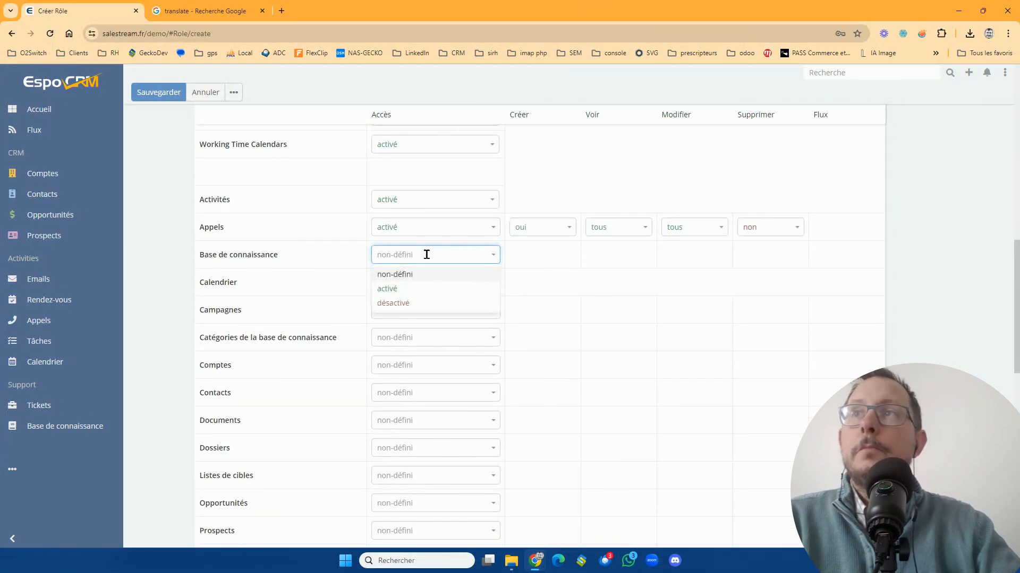
left_click(433, 287)
left_click(440, 286)
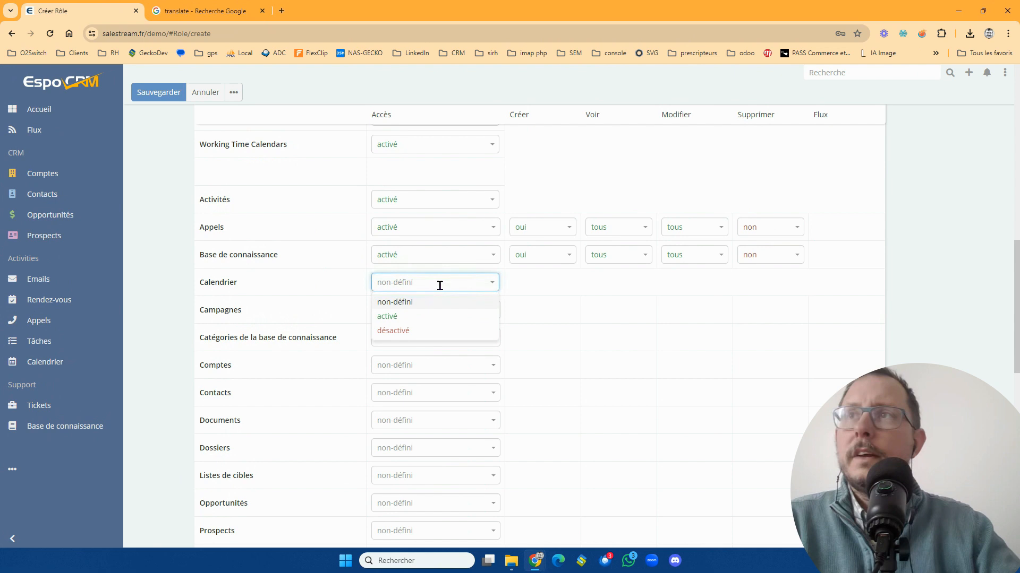
left_click(444, 316)
left_click(445, 316)
left_click(449, 344)
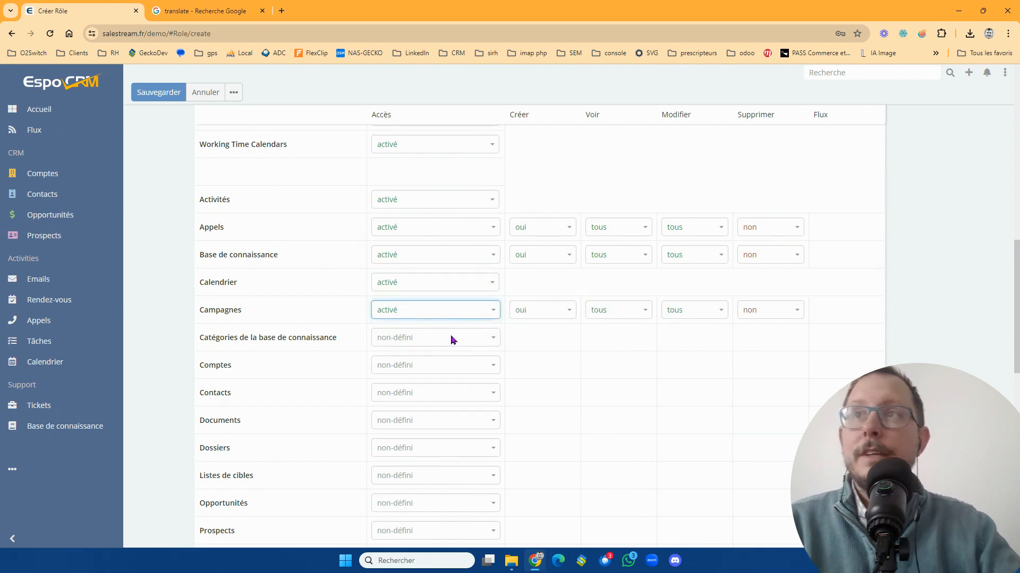
- Set the role's access to Catégories de la base de connaissance, Comptes and Contacts to "activé"
left_click(454, 337)
left_click(457, 371)
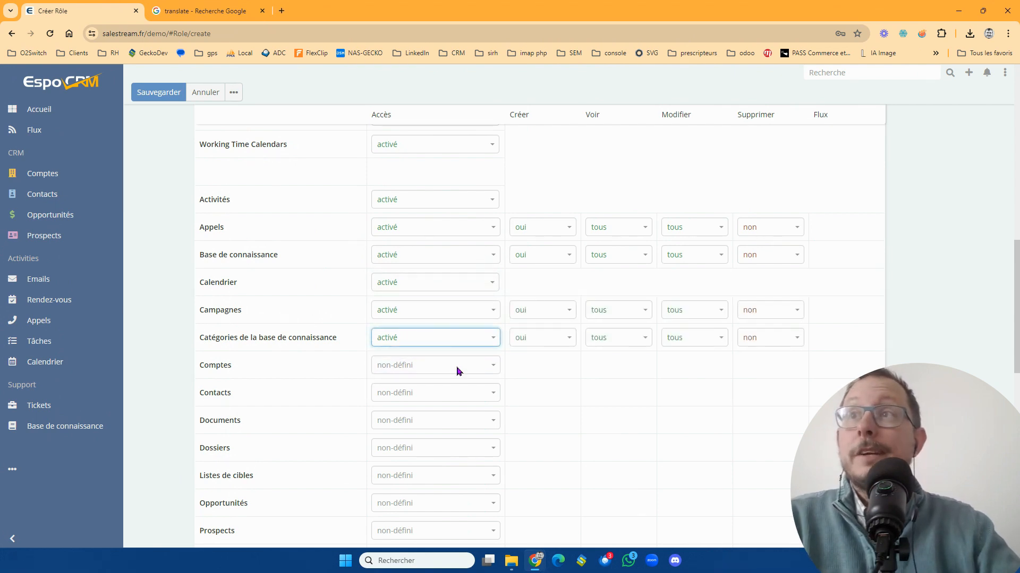
left_click(458, 368)
left_click(459, 397)
left_click(461, 390)
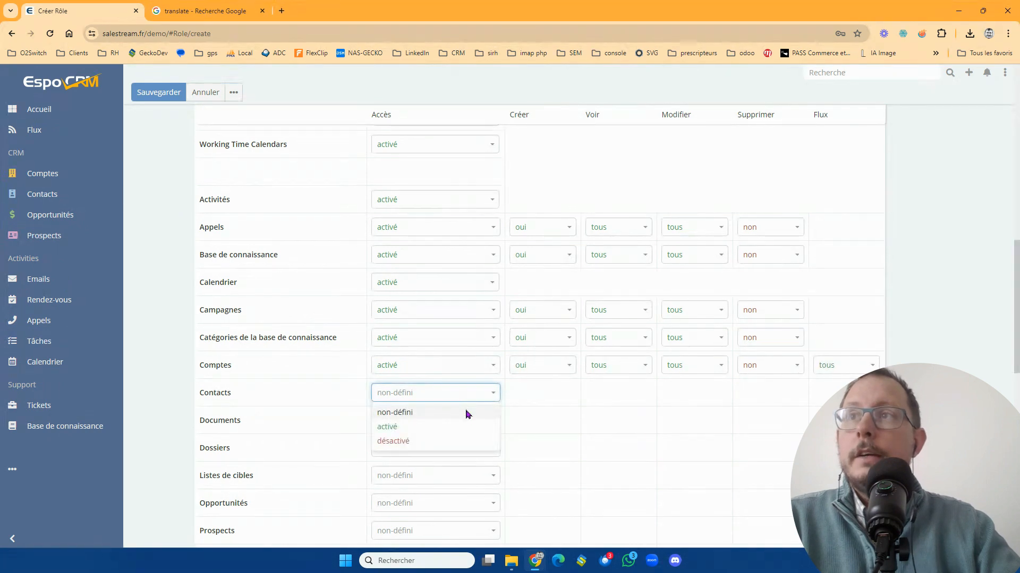
left_click(467, 425)
- Set the role's access to Documents, Dossiers and Listes de cibles to "activé"
left_click(467, 422)
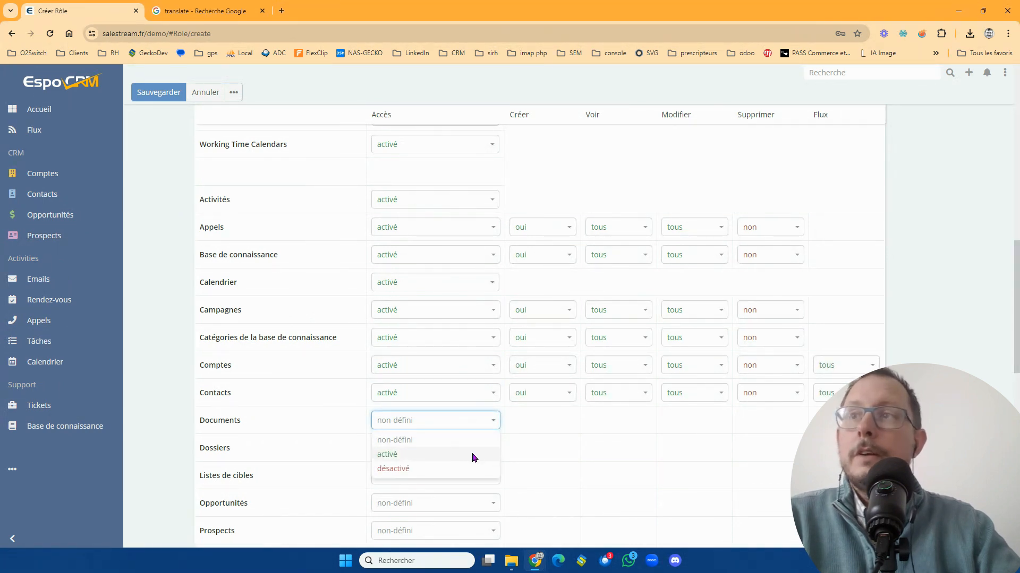
left_click(474, 455)
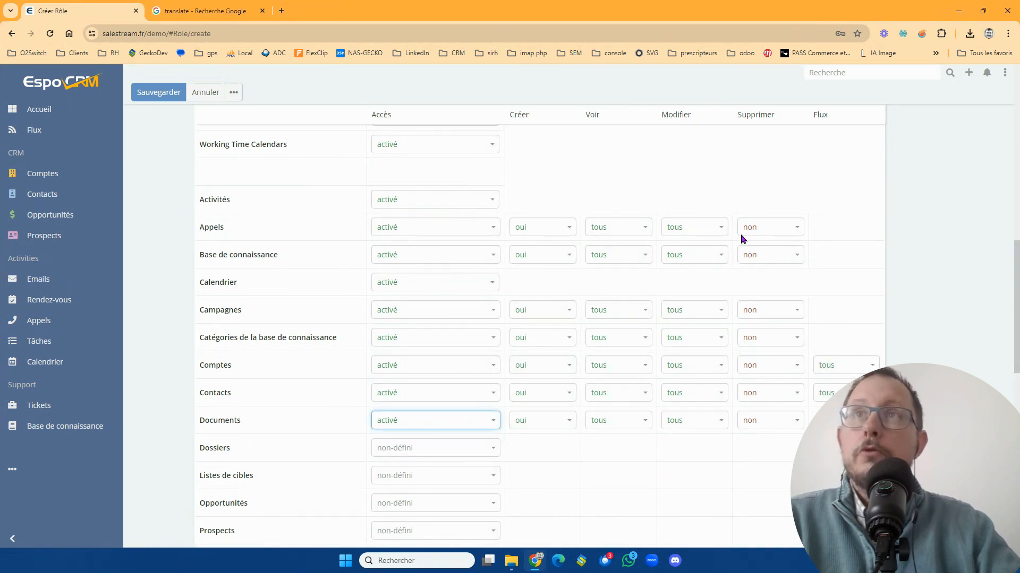
left_click(443, 449)
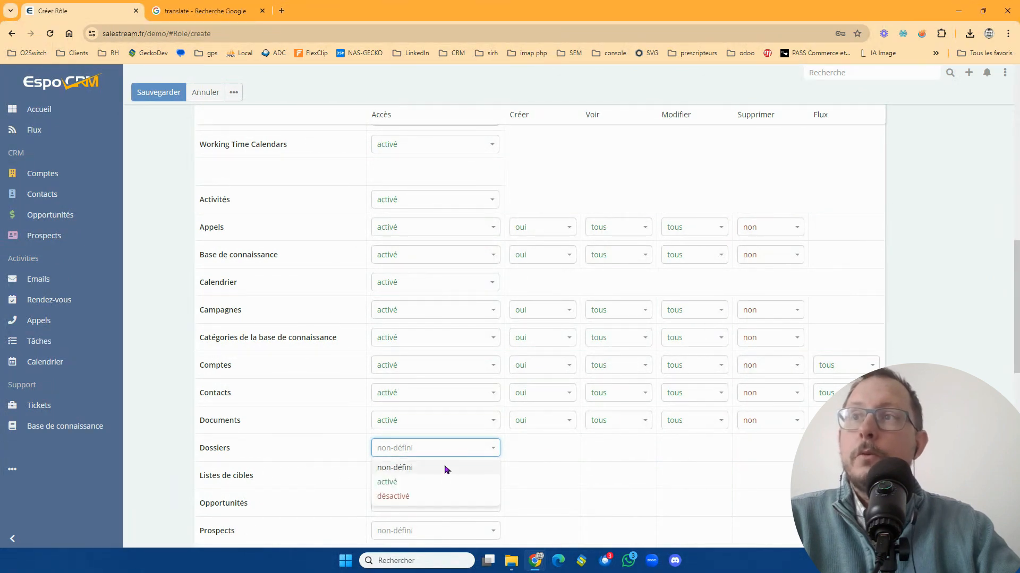
left_click(446, 481)
left_click(453, 480)
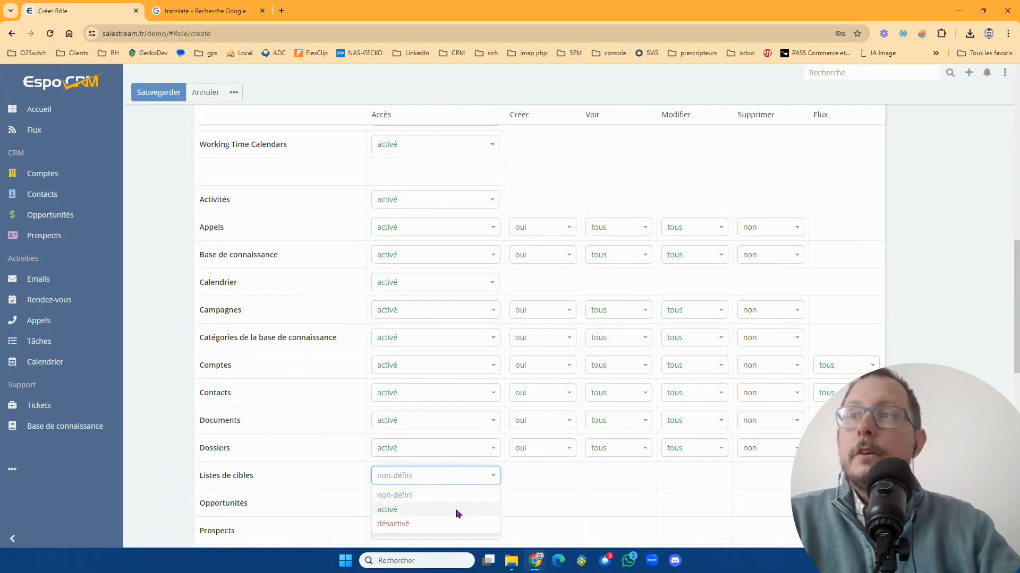
left_click(457, 508)
- Set the role's access to Opportunités and Prospects to "activé"
scroll(462, 446, "down", 3)
scroll(457, 411, "down", 1)
left_click(430, 346)
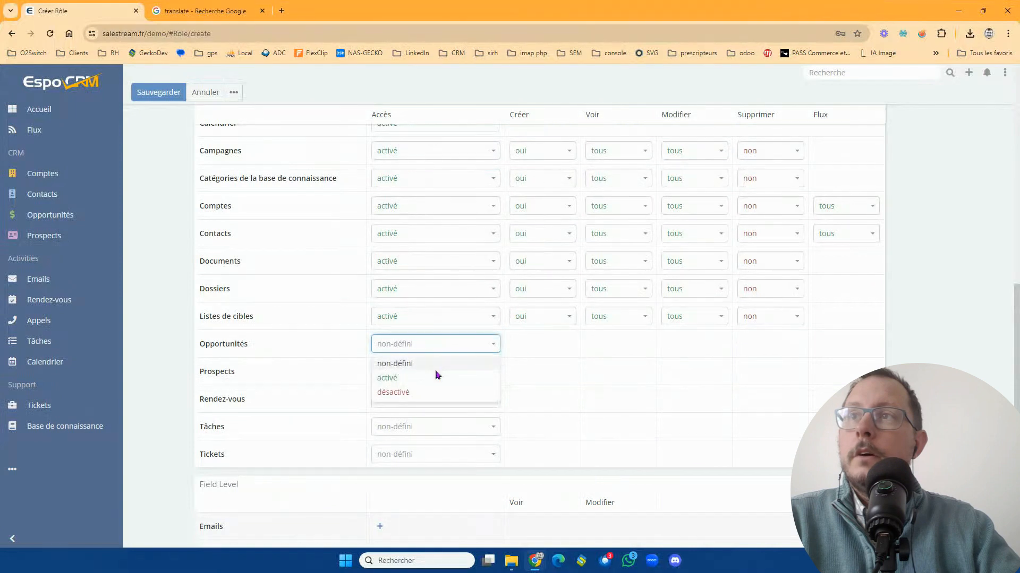
left_click(435, 378)
left_click(439, 373)
left_click(442, 406)
- Set the role's access to Rendez-vous, Tâches and Tickets to "activé"
left_click(444, 407)
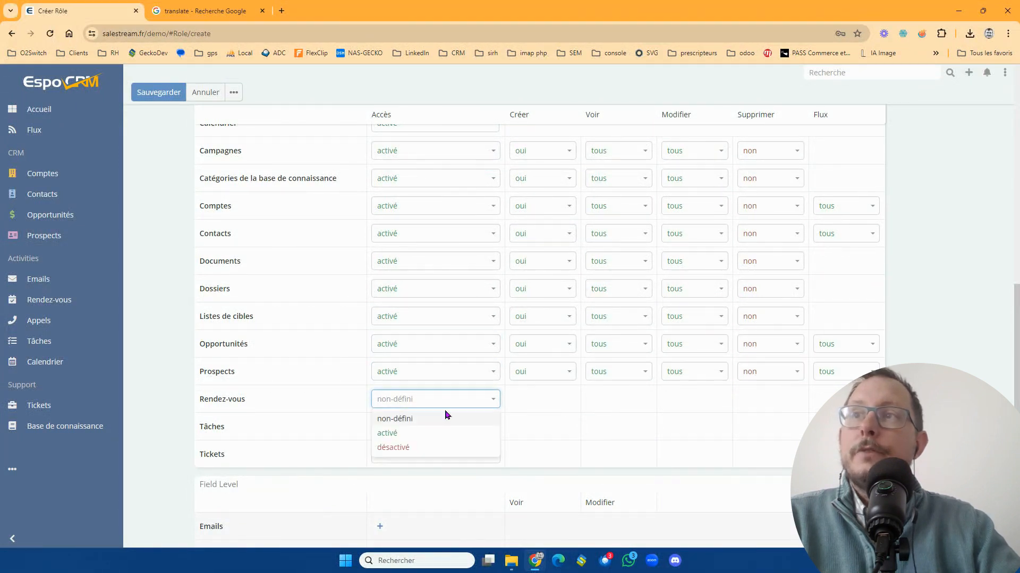
left_click(445, 432)
left_click(445, 433)
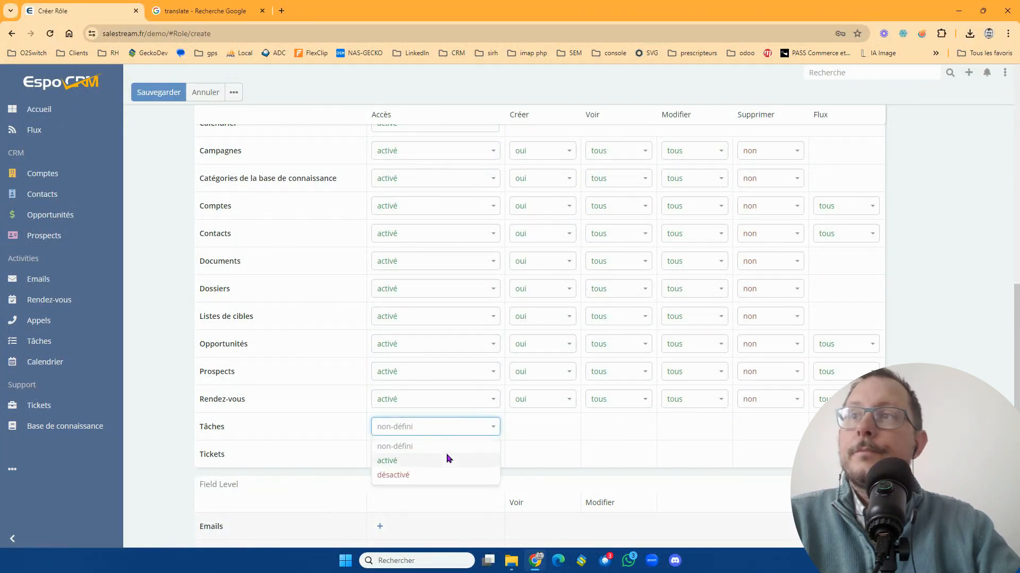
left_click(447, 460)
left_click(448, 460)
left_click(449, 488)
- Set the role's access to Catégories de modèles de courrier électronique and Comptes Email to "activé"
scroll(449, 474, "down", 3)
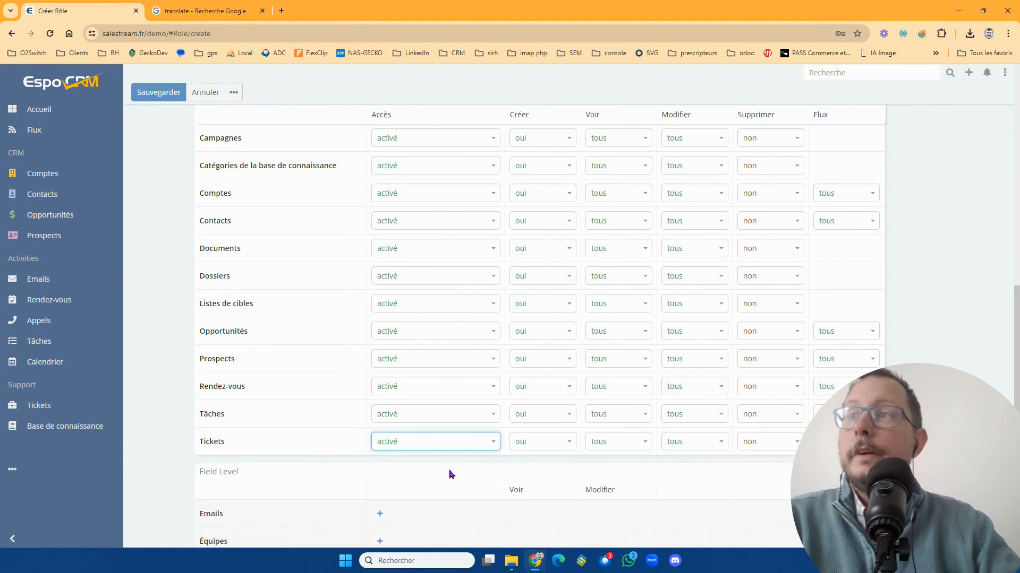
scroll(448, 473, "up", 15)
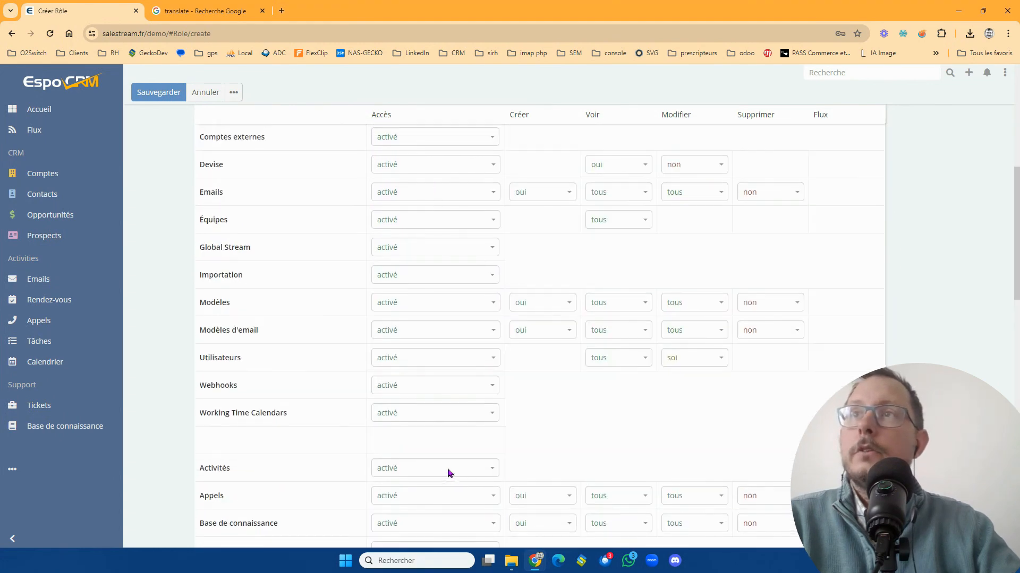
left_click(434, 388)
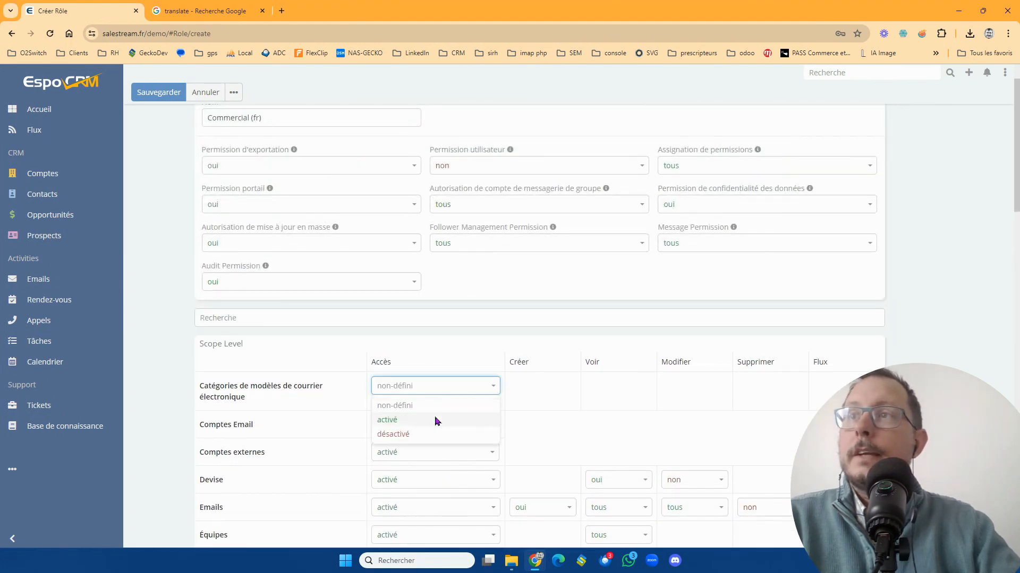
left_click(435, 420)
left_click(435, 422)
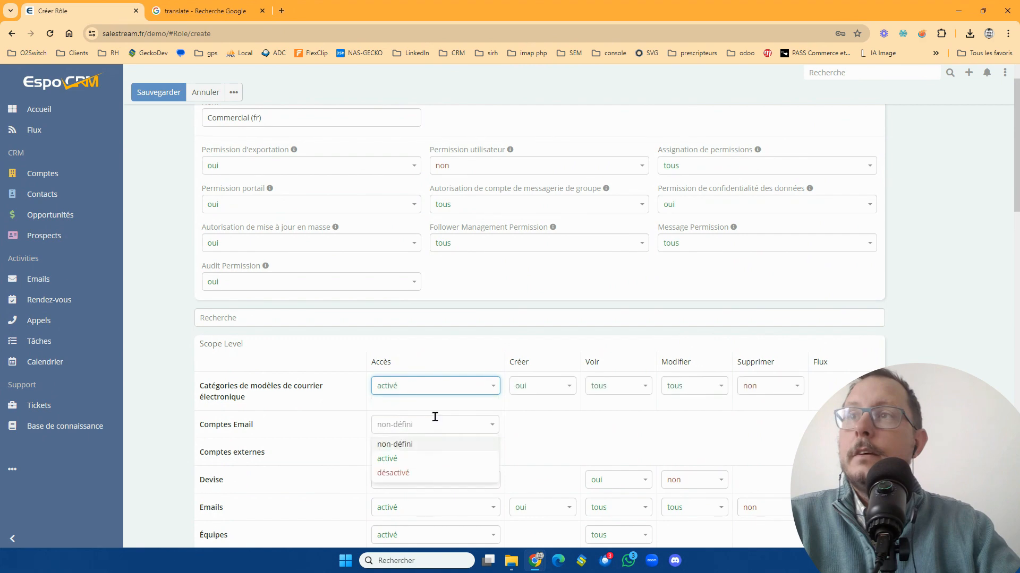
left_click(440, 458)
- Try a field-level rule for Adresse de livraison under Comptes with Voir set to "oui", and remove it again
scroll(514, 448, "down", 1)
scroll(529, 448, "down", 8)
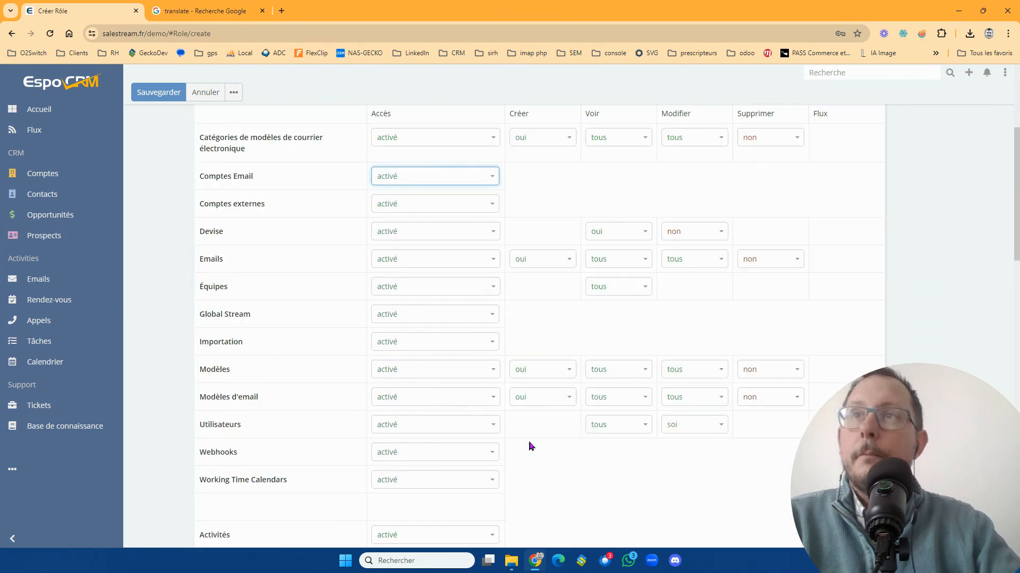
scroll(525, 442, "down", 6)
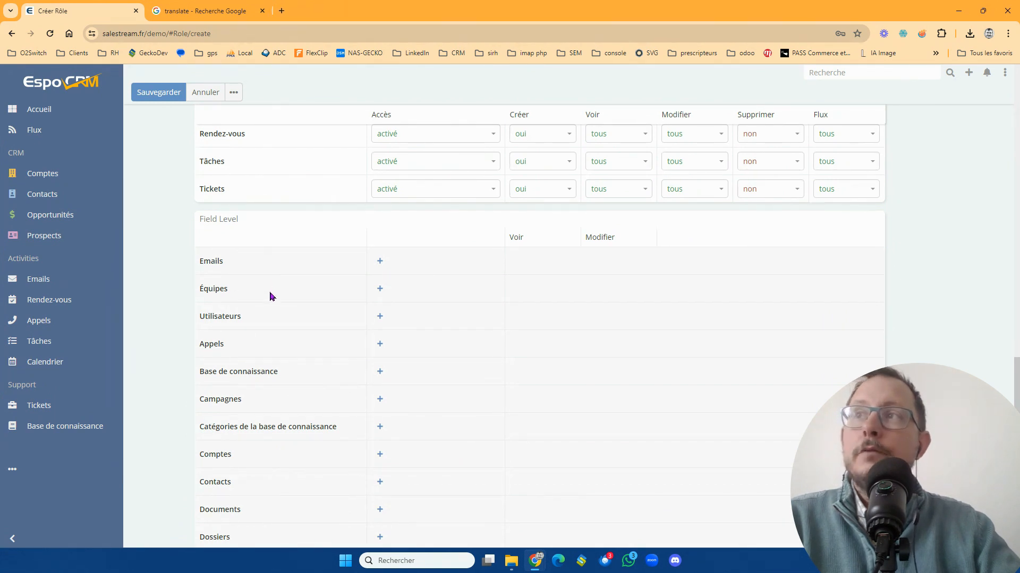
left_click(379, 456)
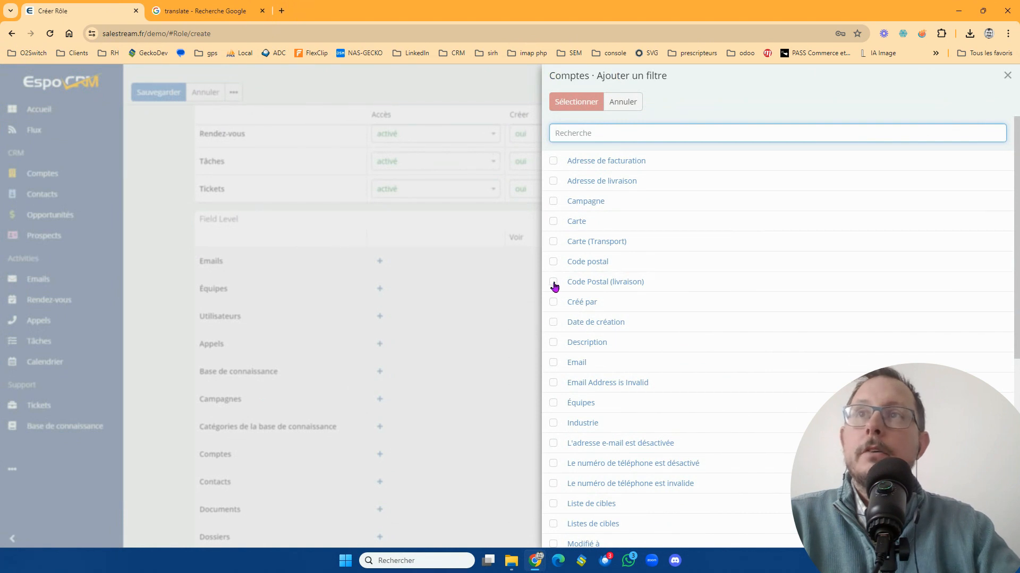
left_click(554, 181)
left_click(576, 102)
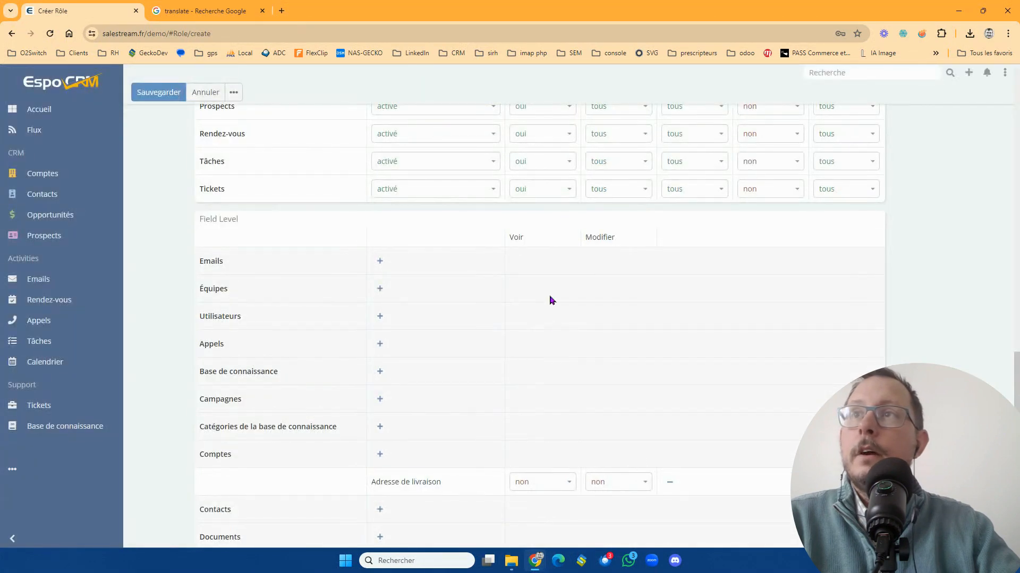
left_click(570, 485)
left_click(559, 506)
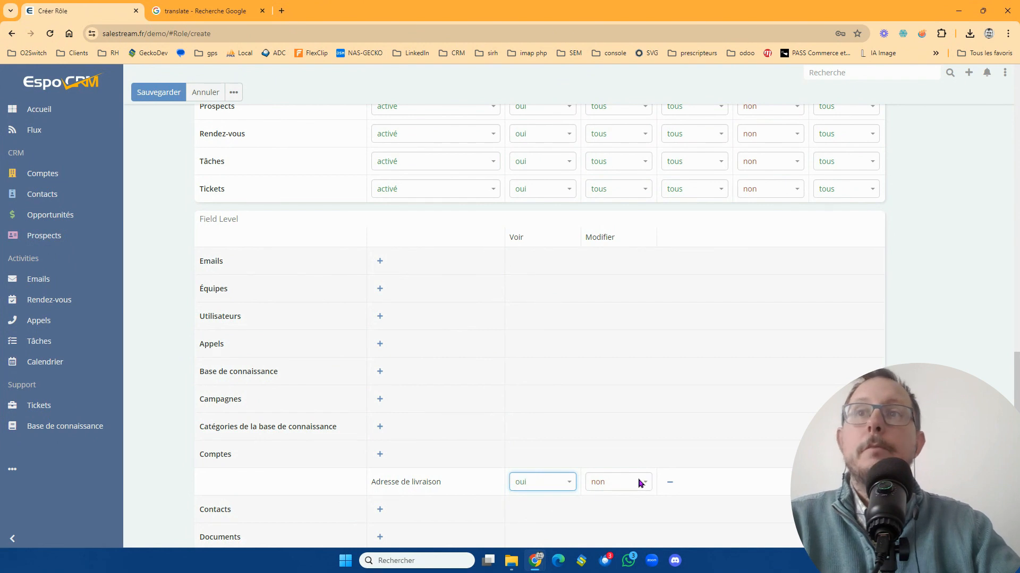
left_click(673, 485)
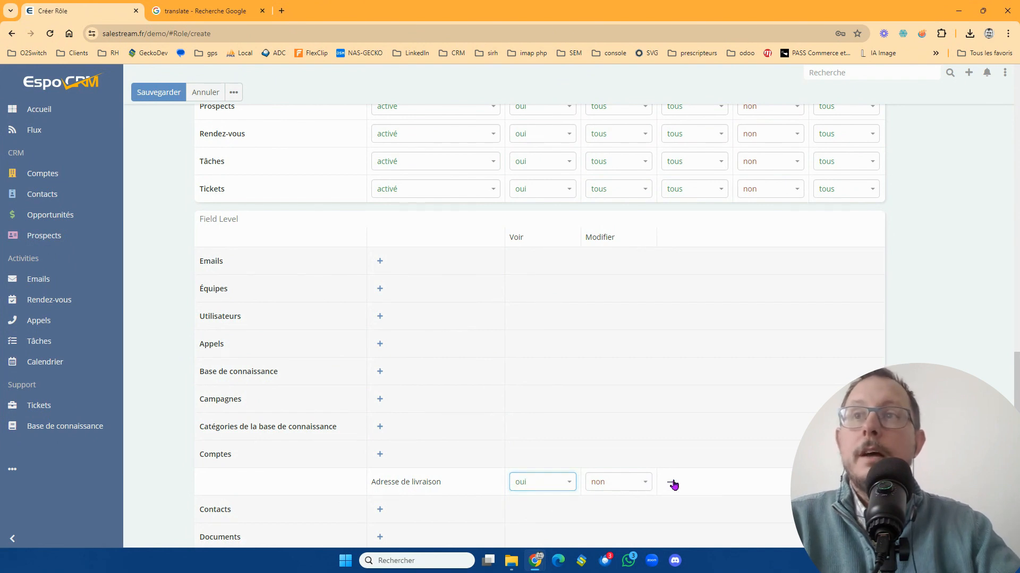
- Save the Commercial (fr) role and open the record of the user titled Commercial ouest
left_click(165, 96)
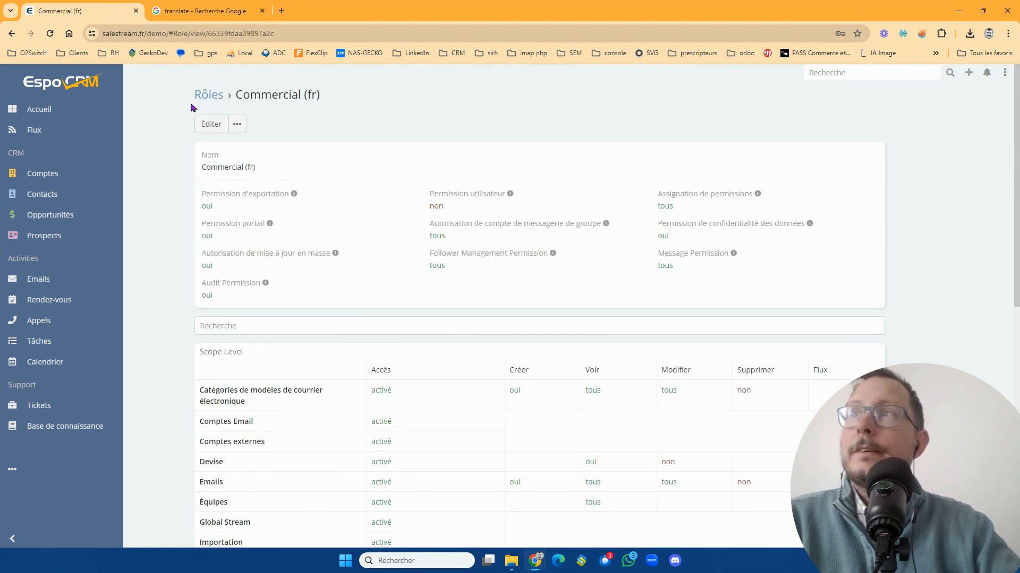
left_click(201, 95)
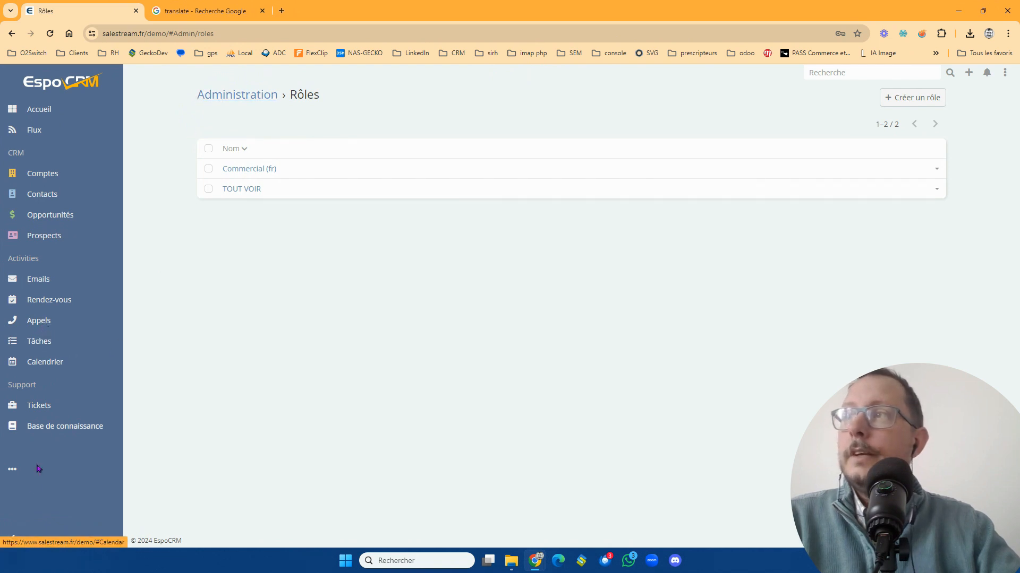
left_click(12, 469)
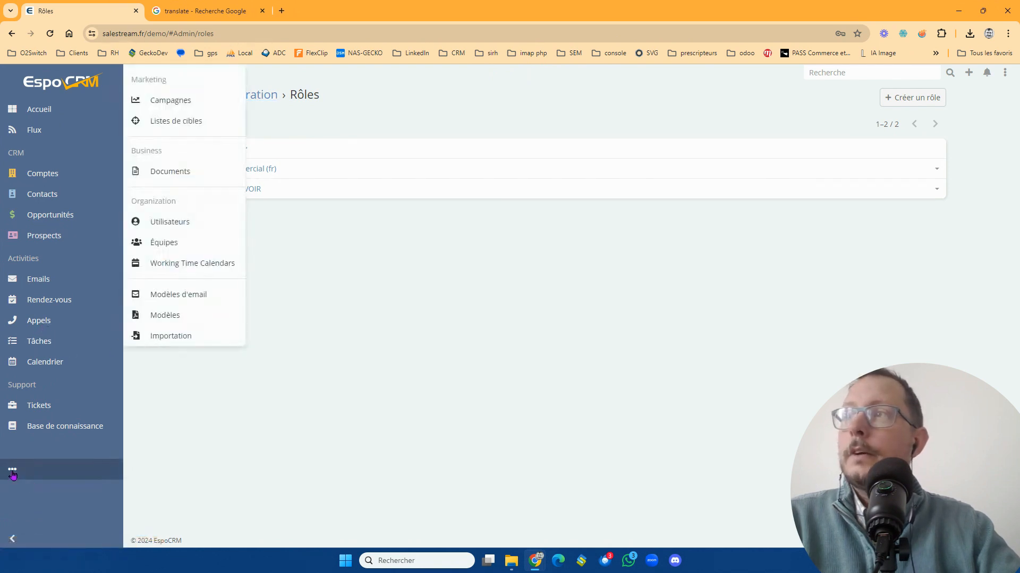
left_click(191, 223)
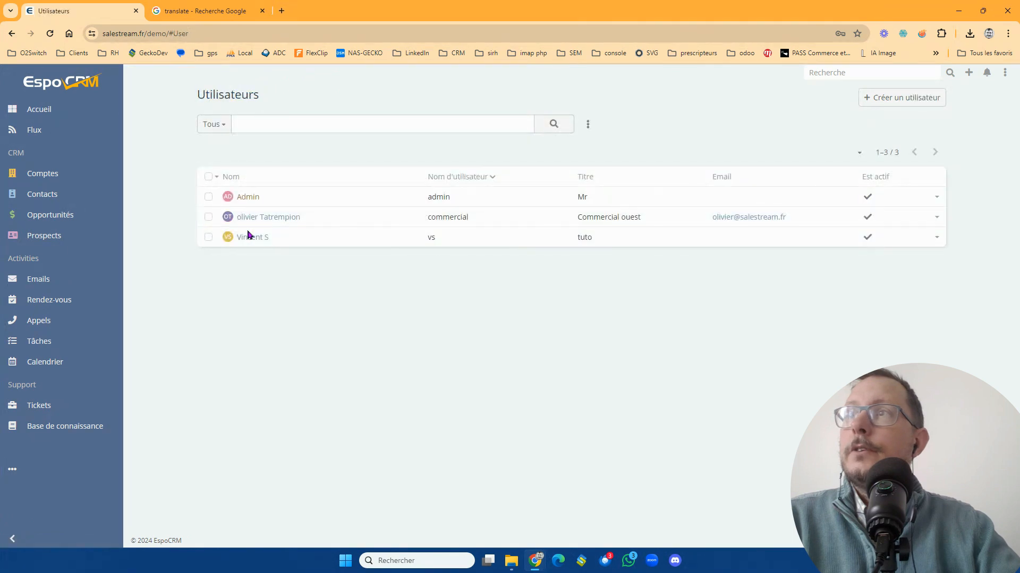
left_click(281, 217)
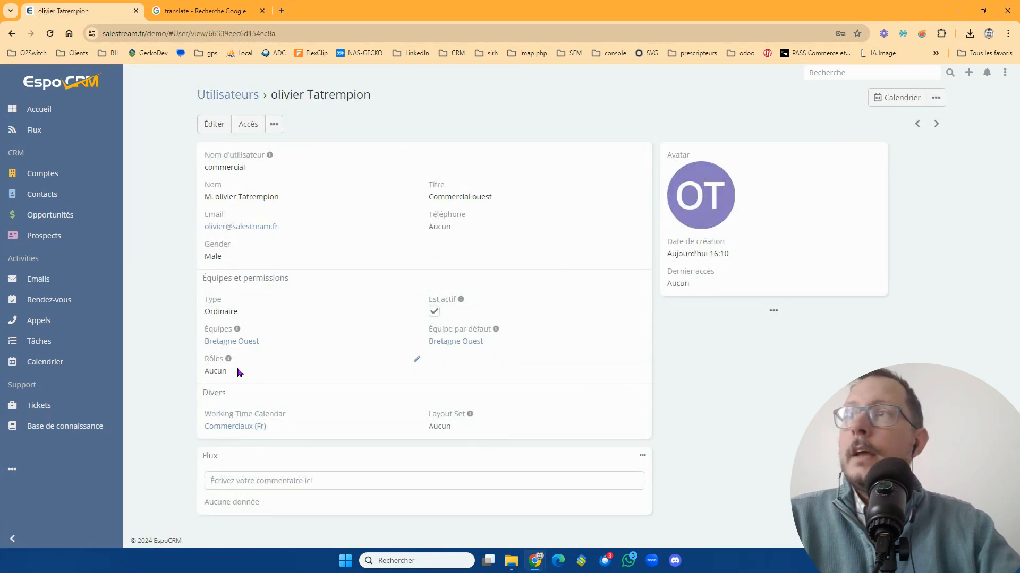
- Try to add the Commercial (fr) role inline on the user's detail page
left_click(417, 362)
left_click(407, 374)
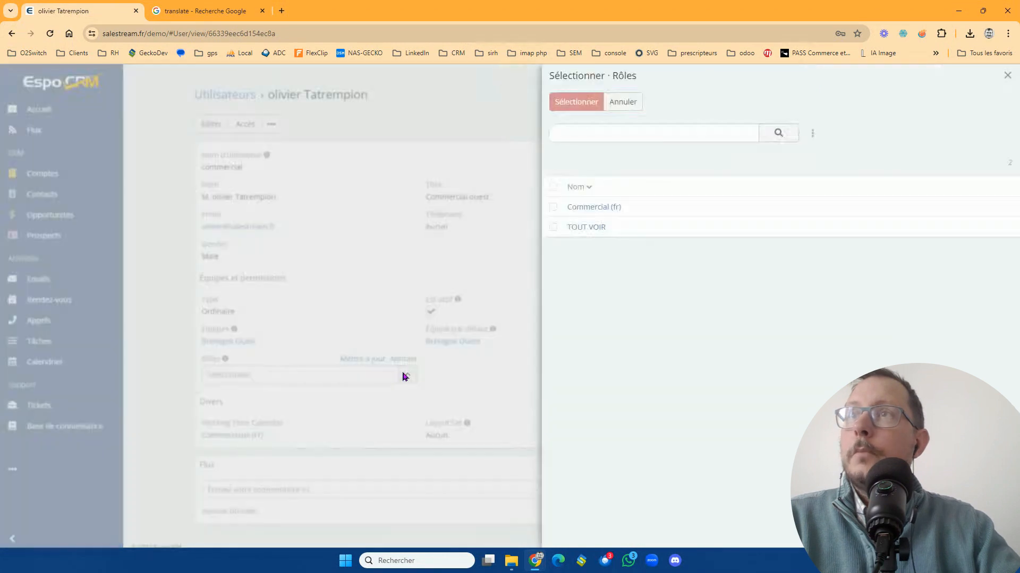
left_click(607, 211)
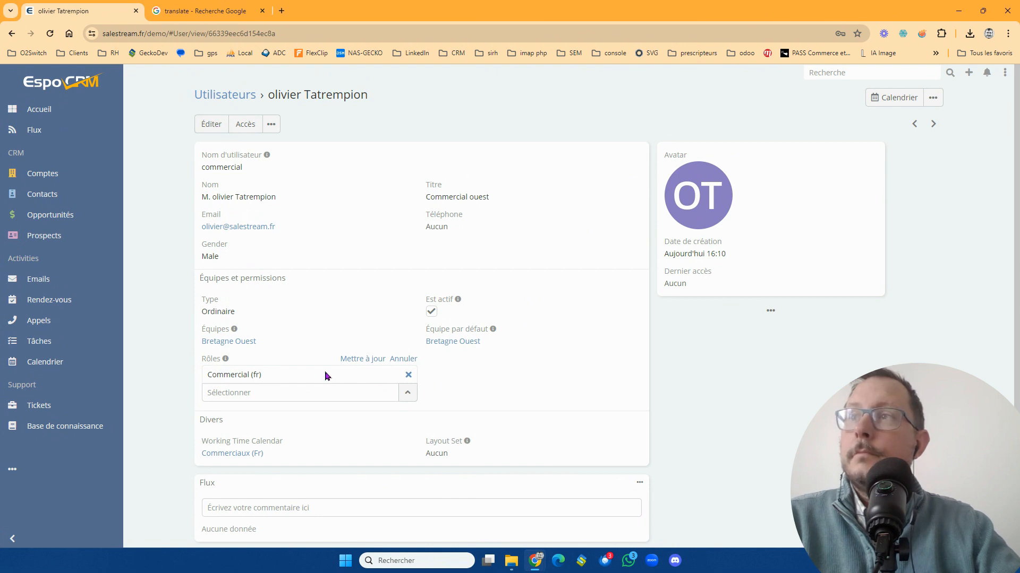
left_click(215, 127)
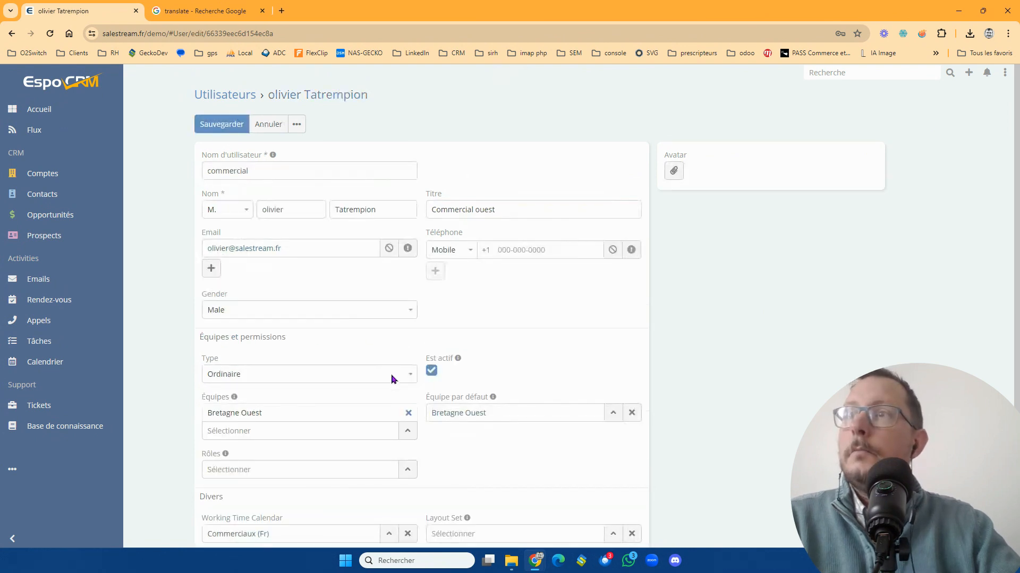
left_click(222, 124)
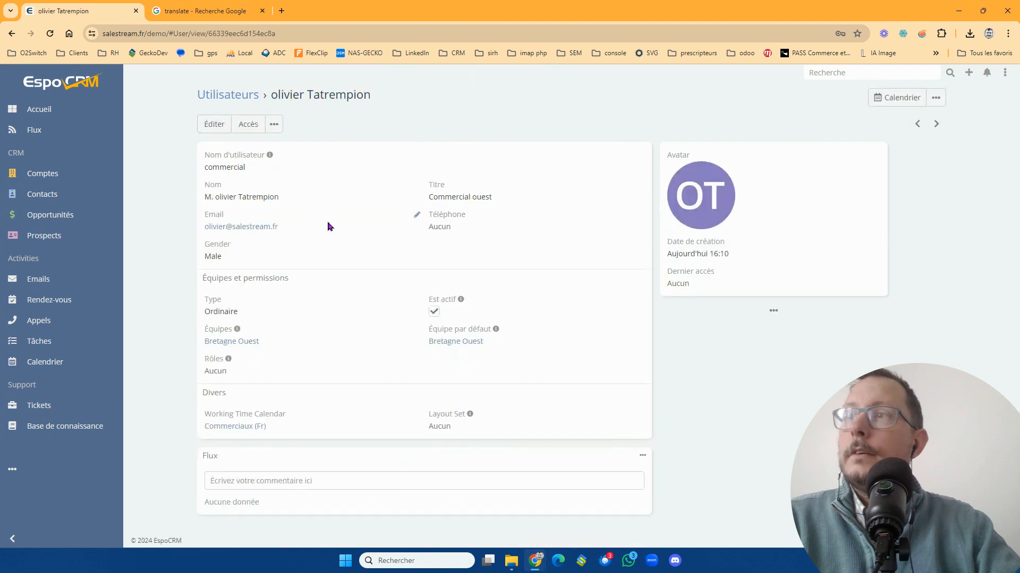
left_click(415, 362)
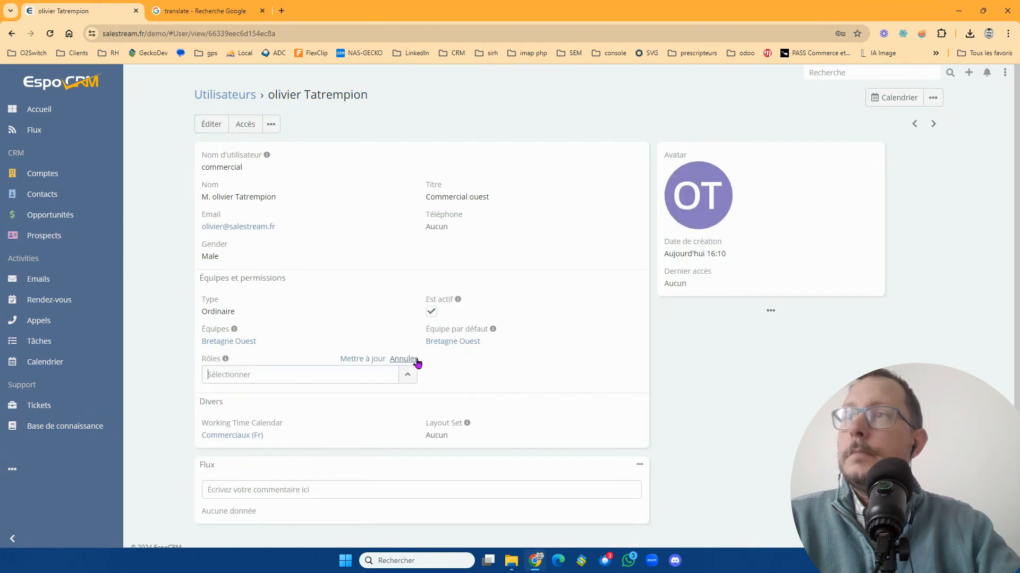
- Edit the Commercial ouest user's full record to assign the Commercial (fr) role, and save it
left_click(213, 124)
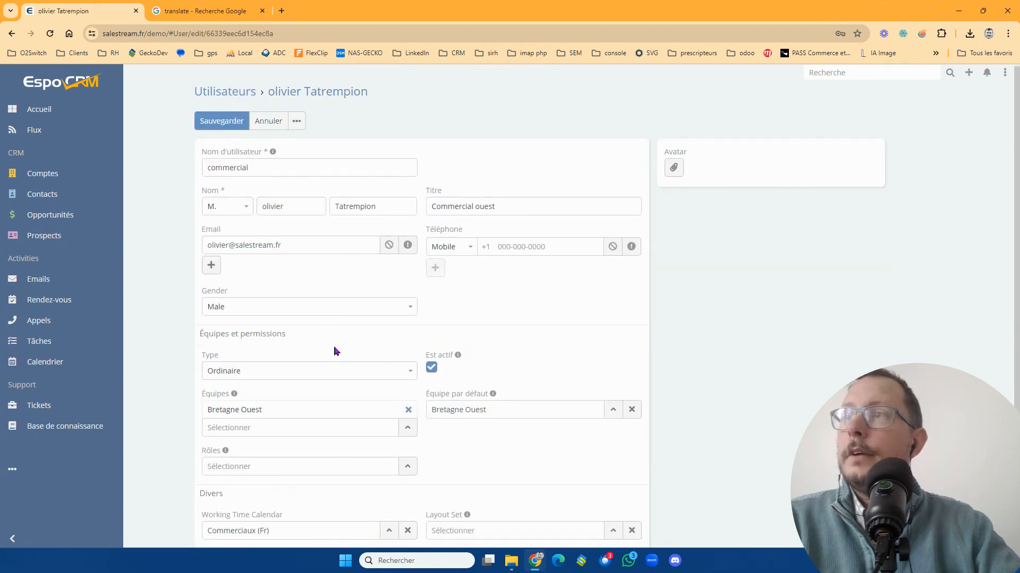
scroll(293, 360, "down", 2)
left_click(401, 366)
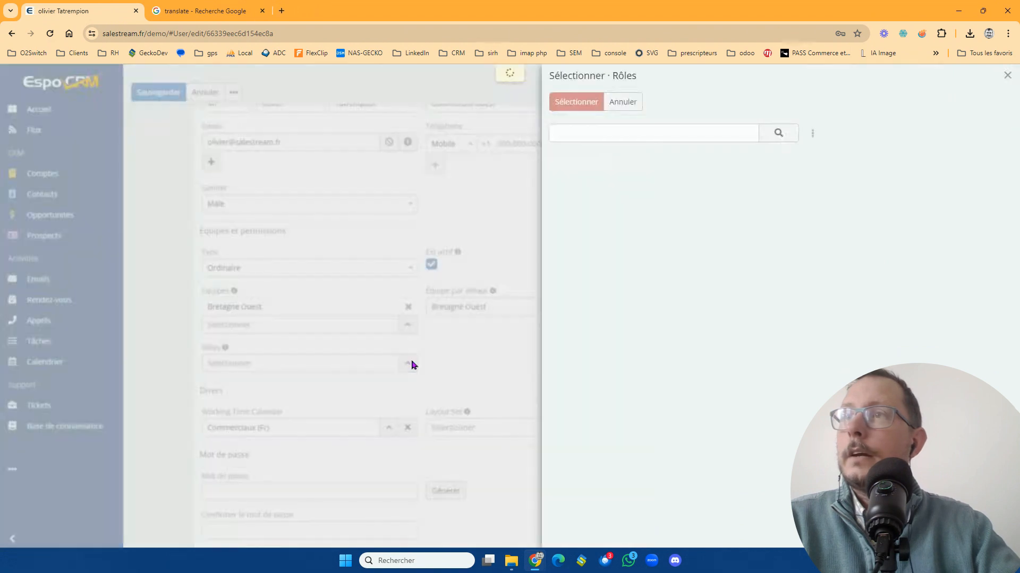
left_click(586, 211)
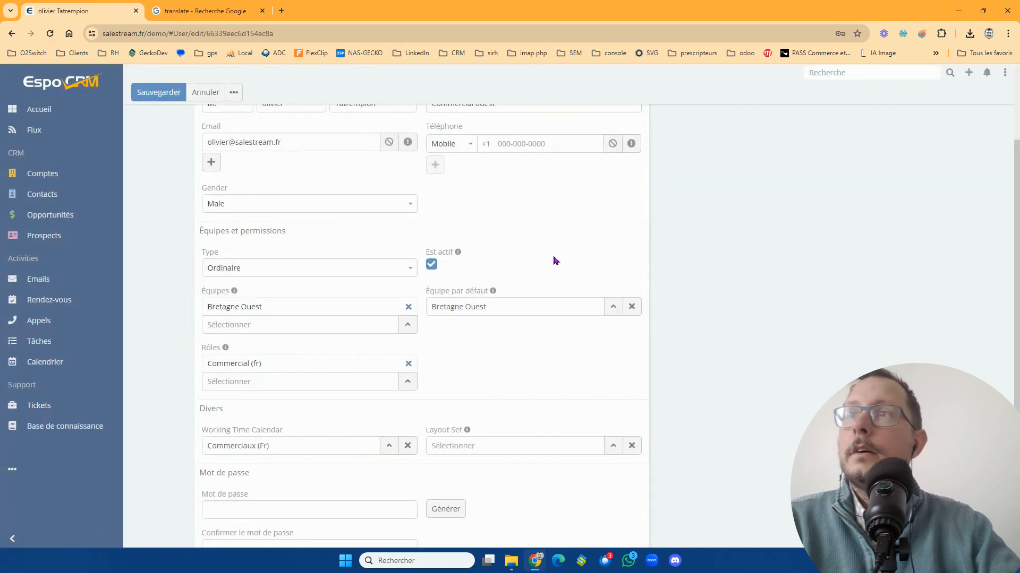
scroll(243, 175, "up", 2)
left_click(208, 121)
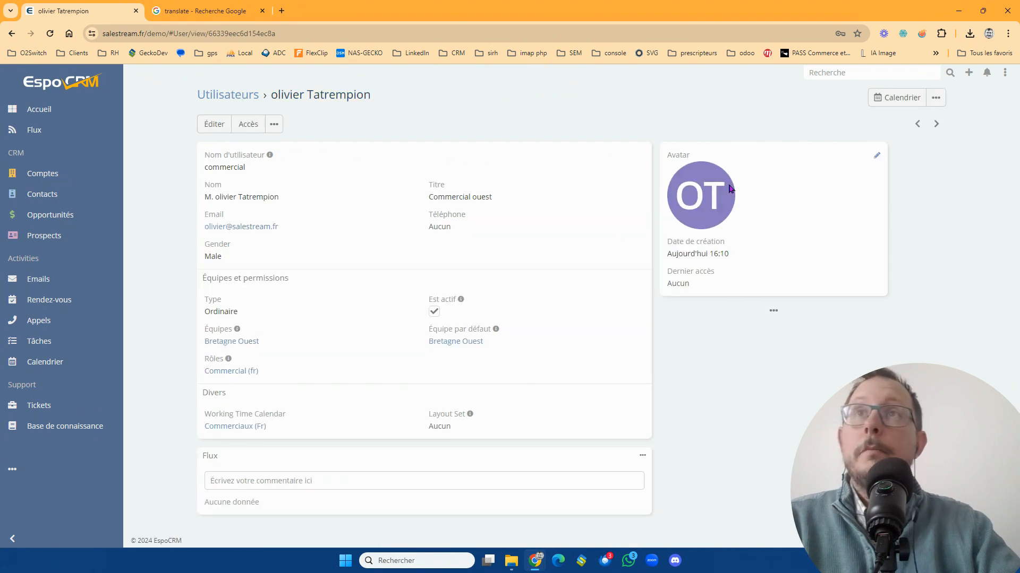
- Look at the avatar option in the user's edit form and leave without changes
left_click(215, 124)
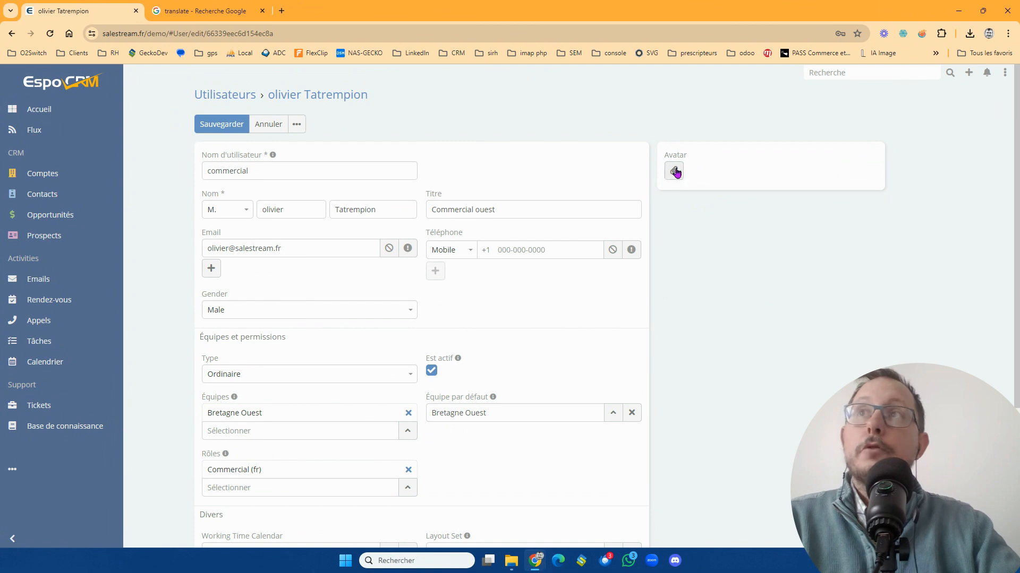
left_click(281, 96)
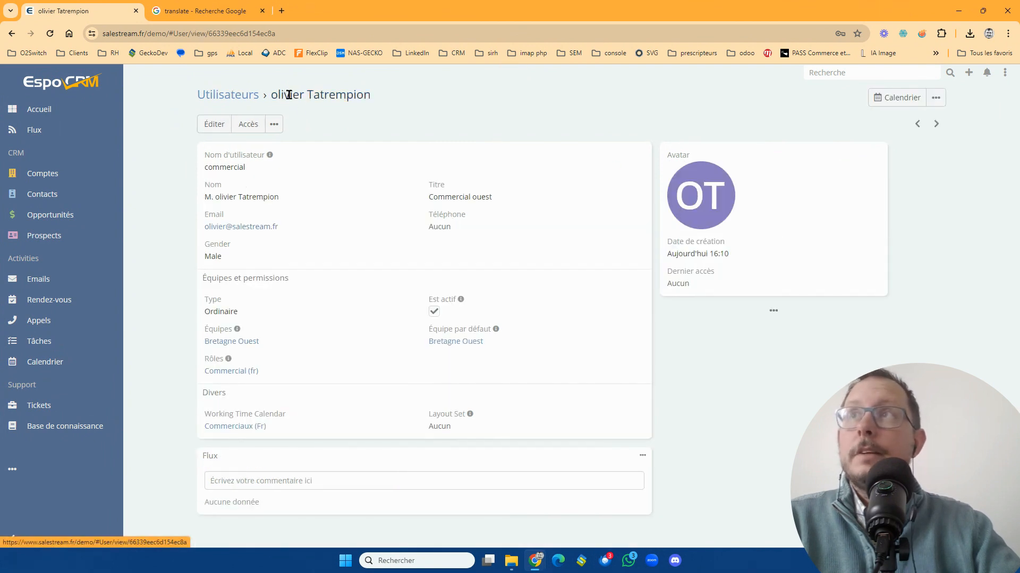